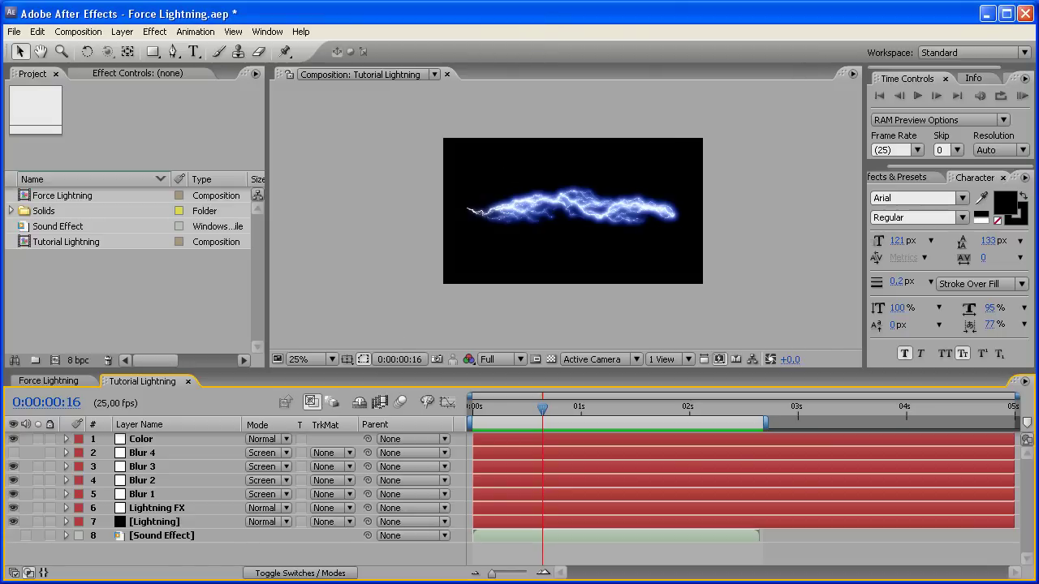
RAM-preview the finished Tutorial Lightning animation at 50% zoom, then return to frame 0:00:00:11.
scroll(577, 258, up, 2)
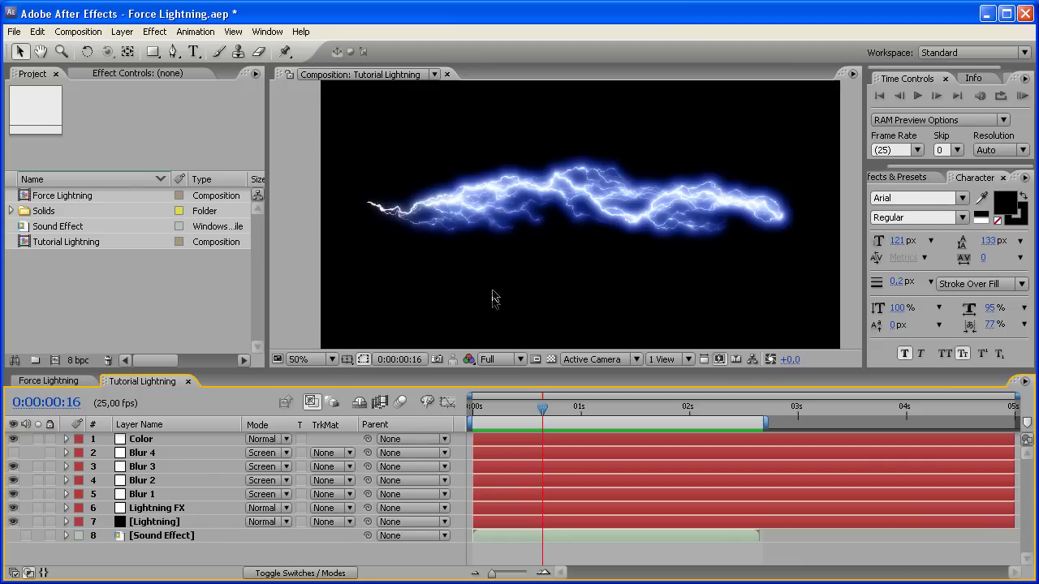
key(KP_0)
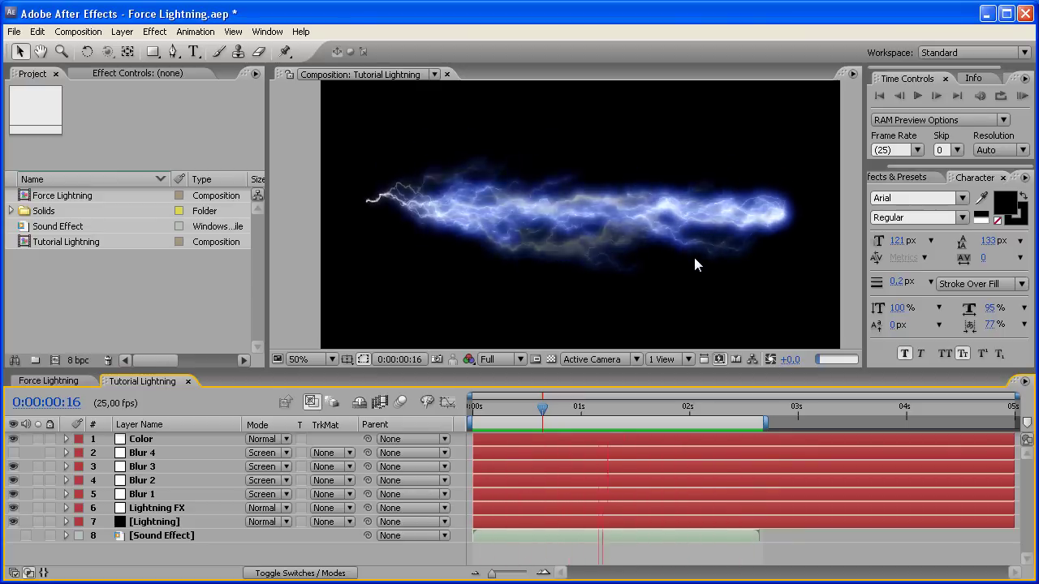
click(535, 303)
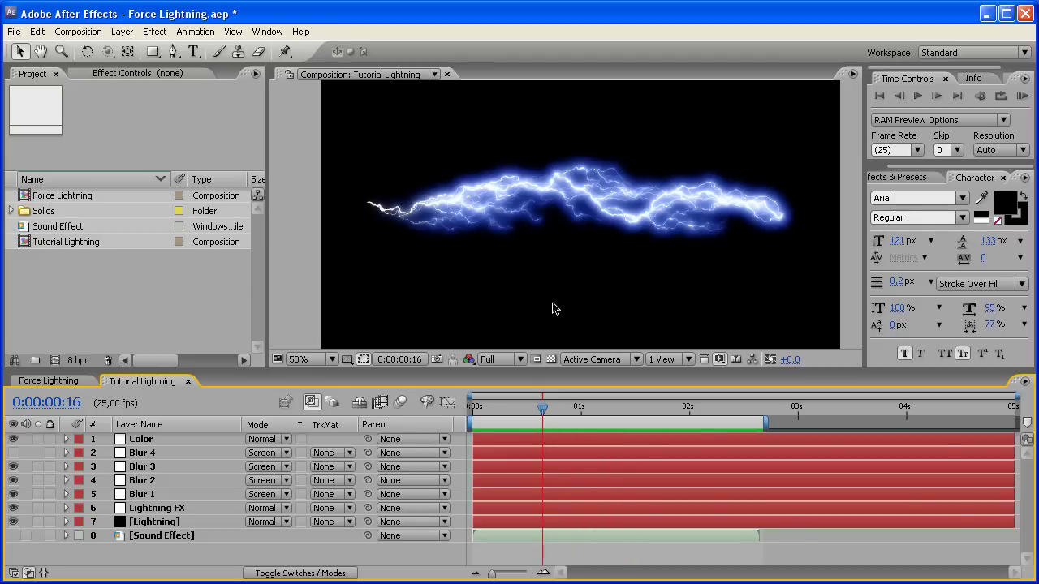
drag(542, 415, 520, 408)
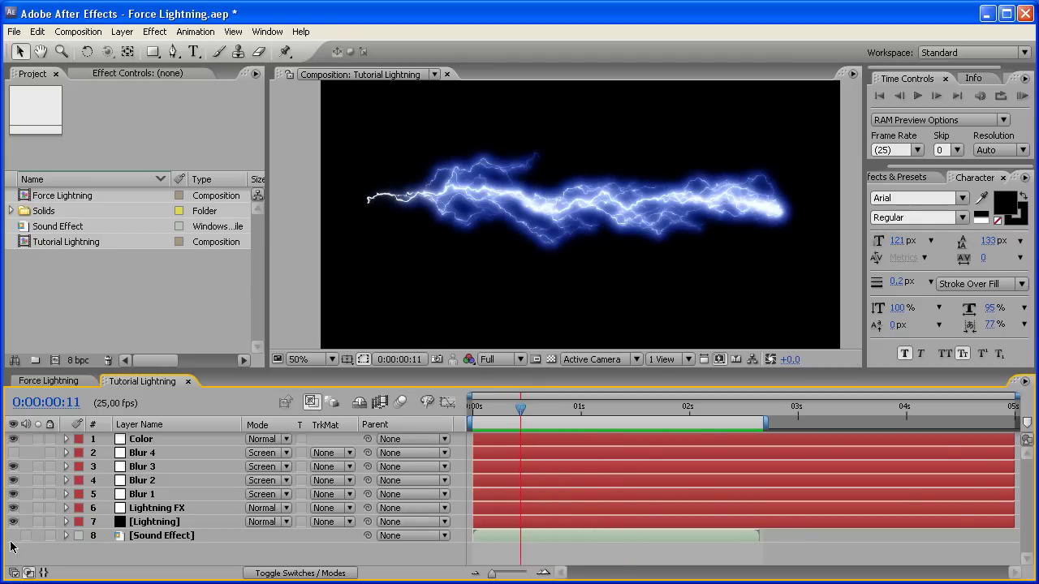
Turn on the Sound Effect layer's audio and preview the animation again with sound.
click(26, 537)
key(KP_0)
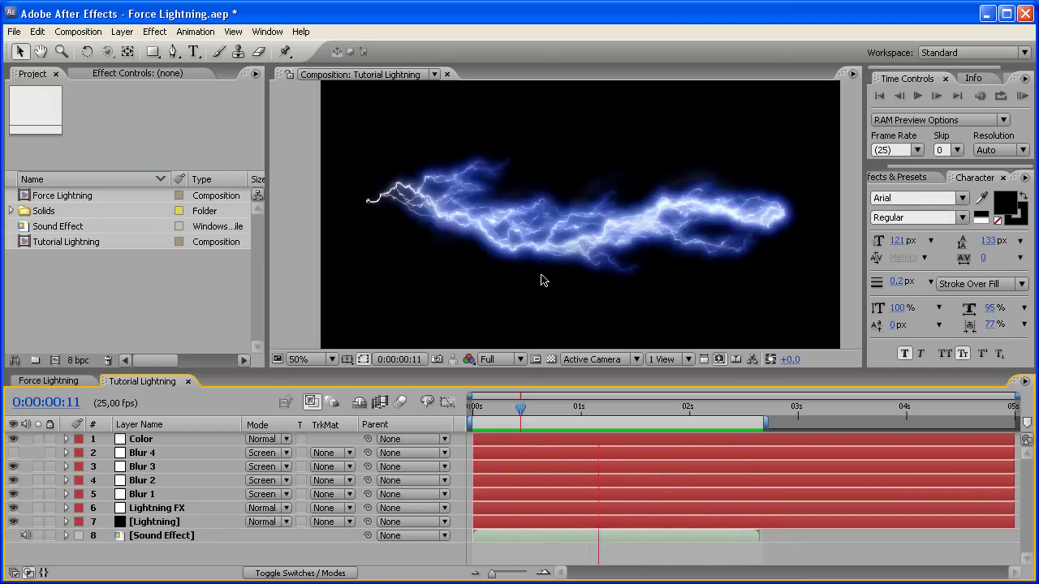
key(space)
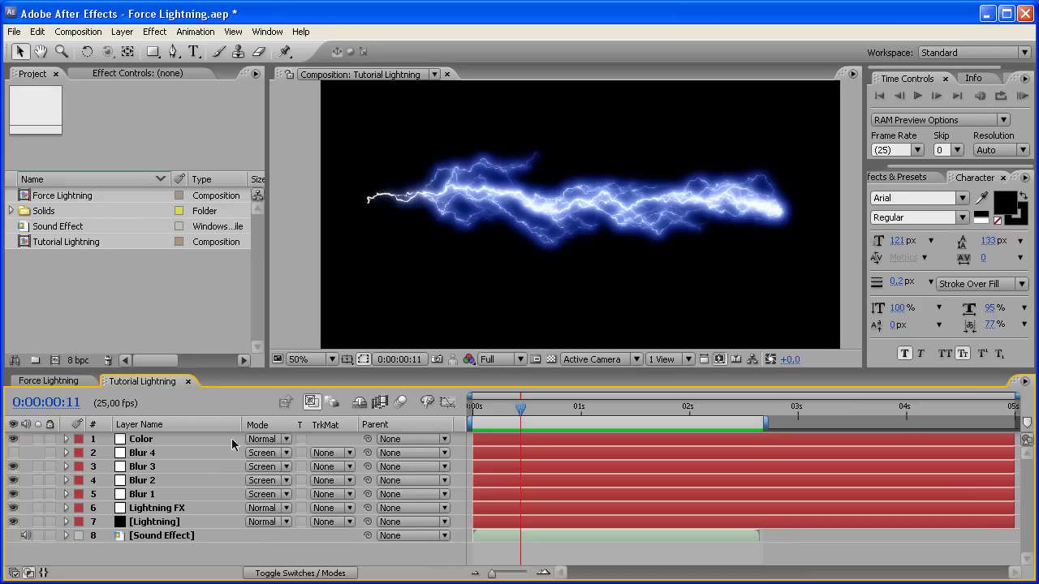
click(78, 32)
Create a new 1280×720, 25 fps composition with Duration 0:00:05:00.
click(105, 46)
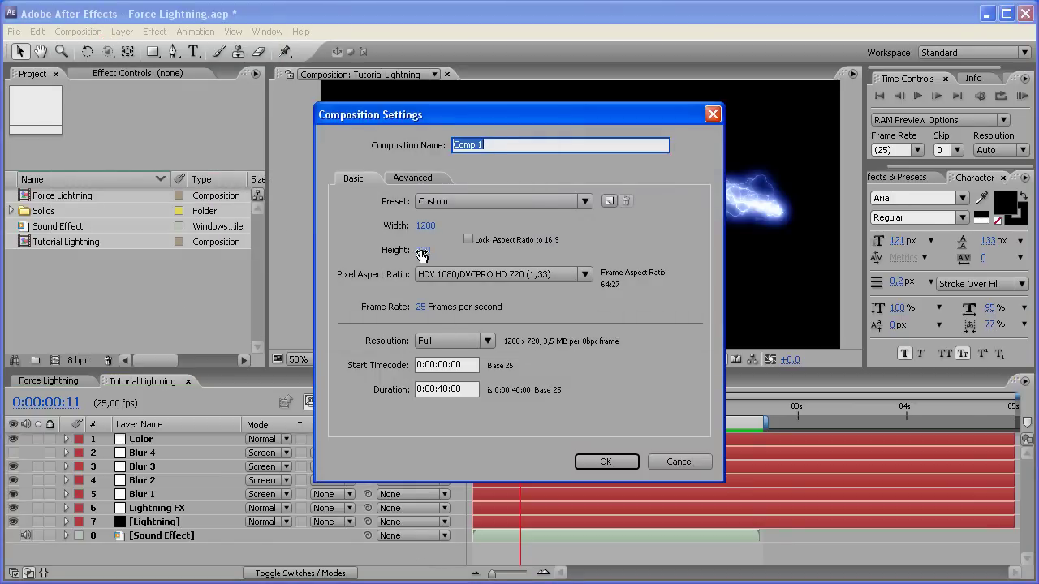
drag(439, 391, 448, 393)
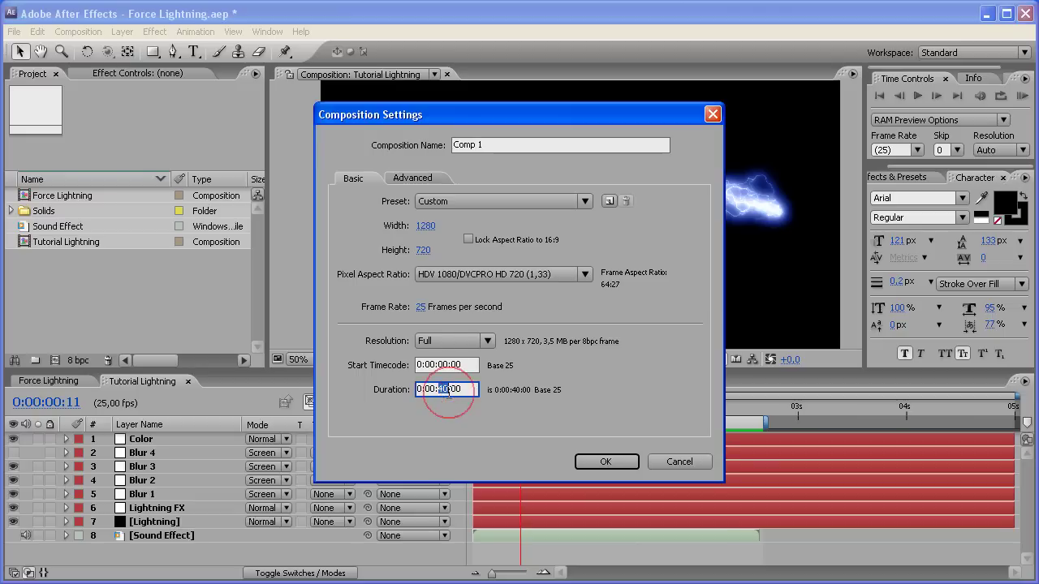
text(5)
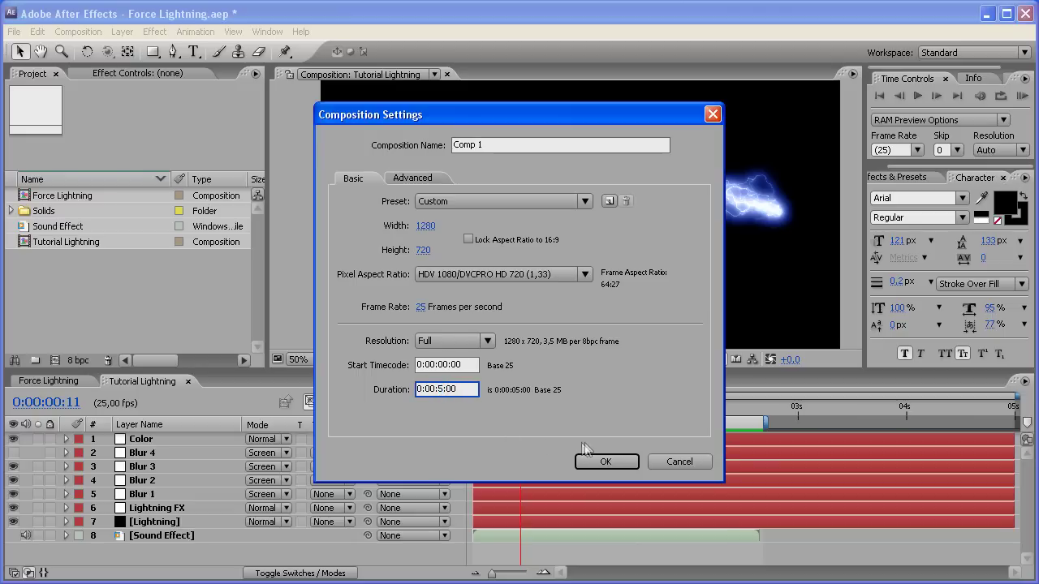
click(473, 414)
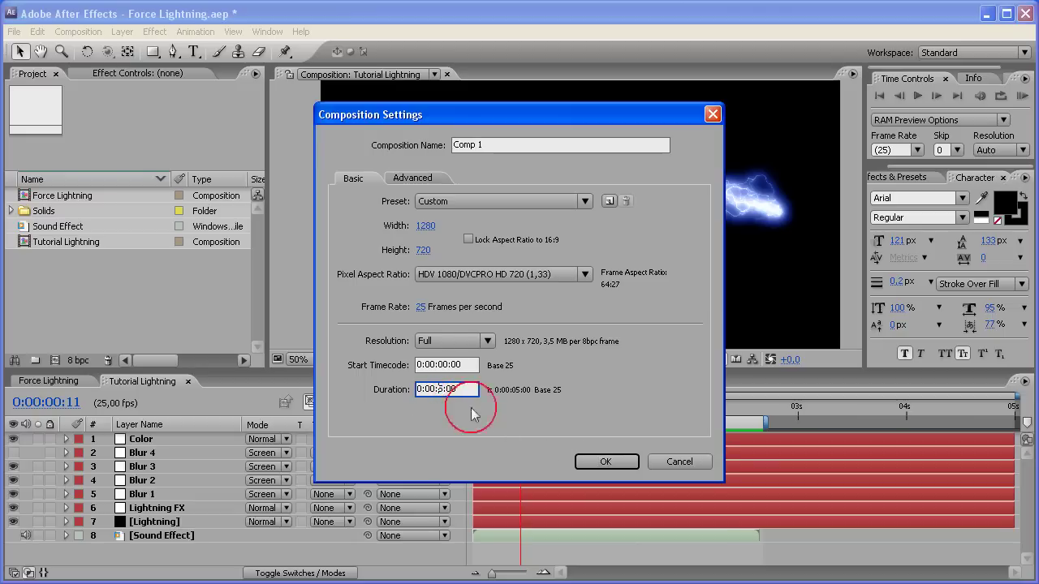
click(592, 460)
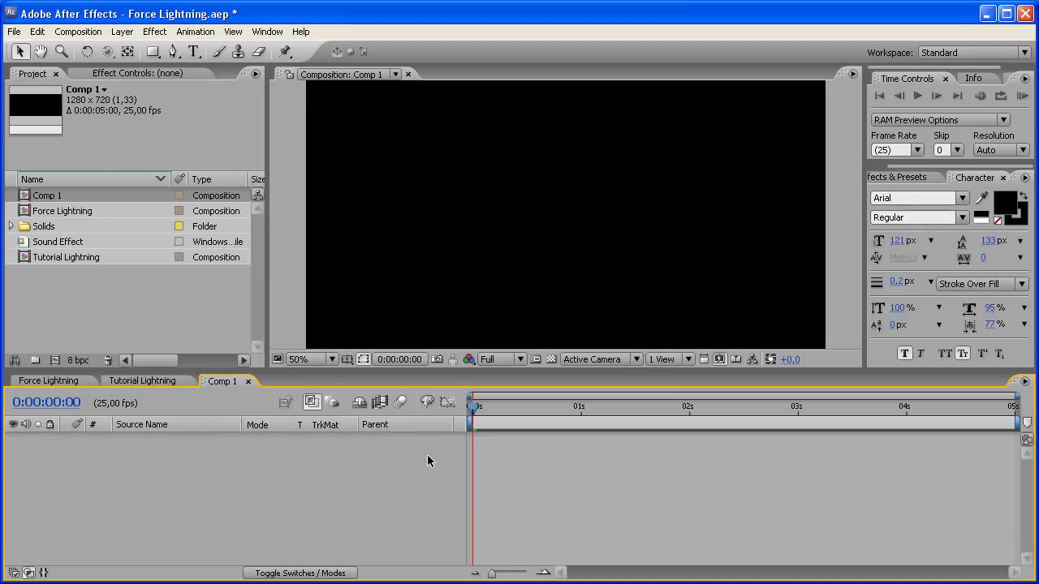
Add a new solid layer and set its colour to pure black.
click(121, 30)
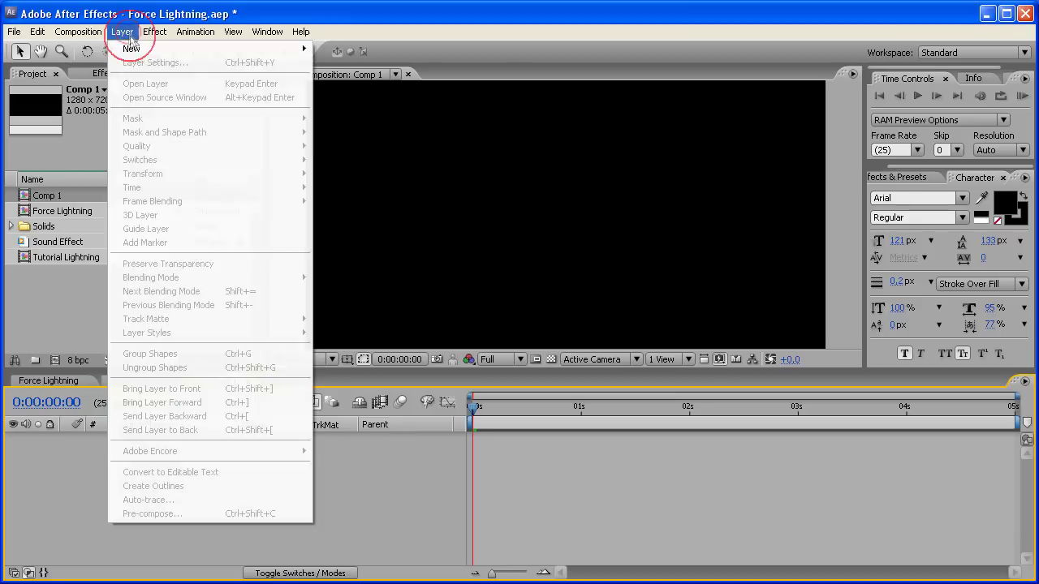
mouse_move(269, 34)
mouse_move(122, 31)
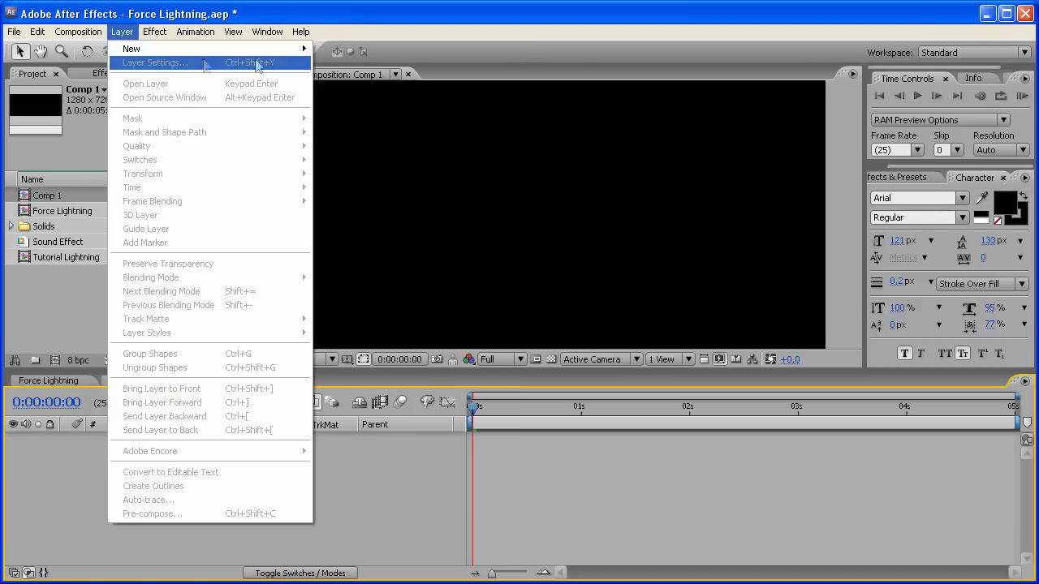
mouse_move(284, 51)
click(337, 62)
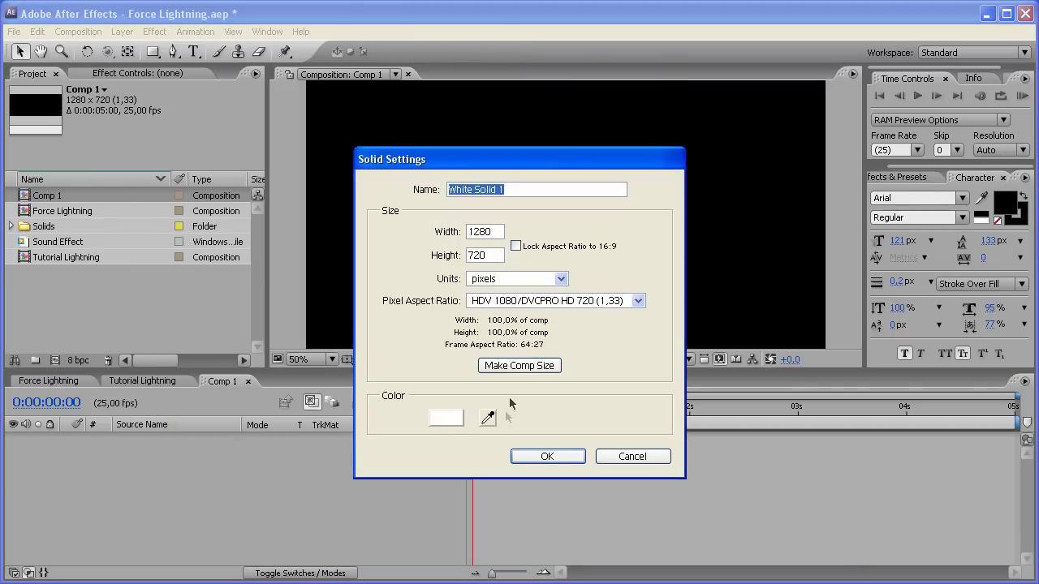
click(445, 417)
click(512, 364)
drag(512, 364, 511, 416)
click(665, 203)
click(525, 210)
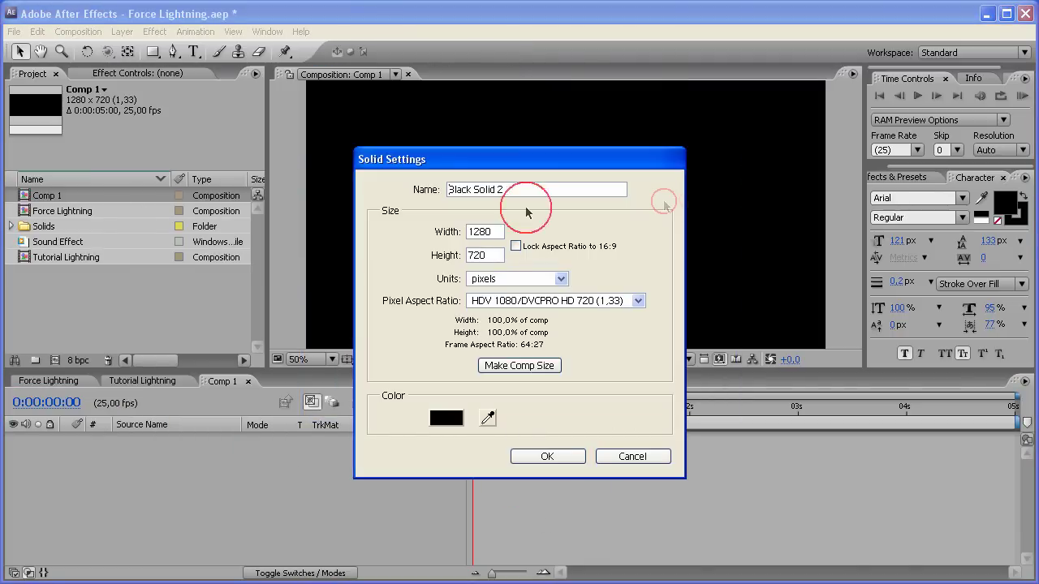
Name the solid 'Lightning' and create it.
drag(525, 209, 363, 202)
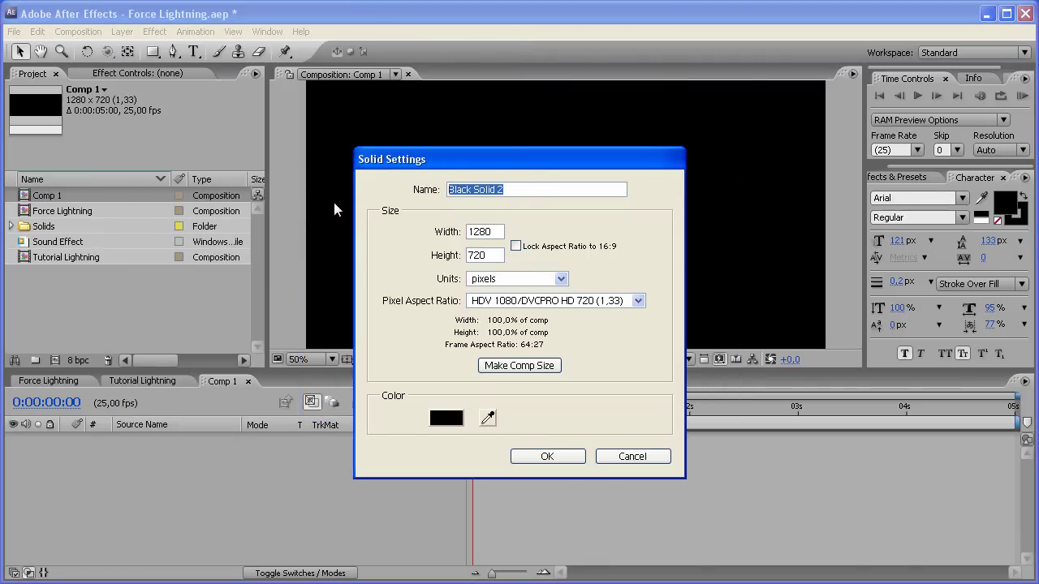
text(Lightning)
click(523, 456)
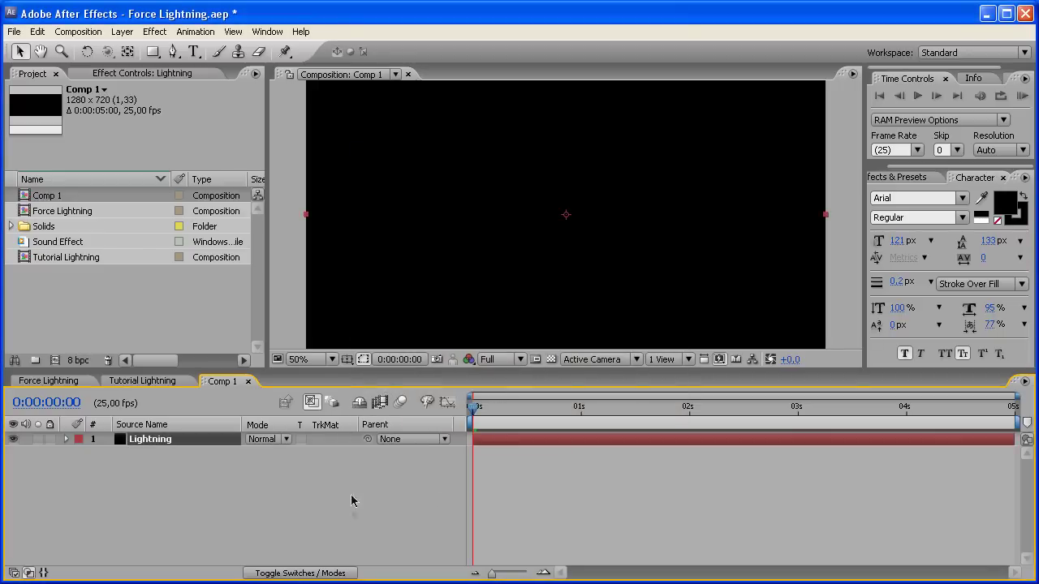
click(158, 34)
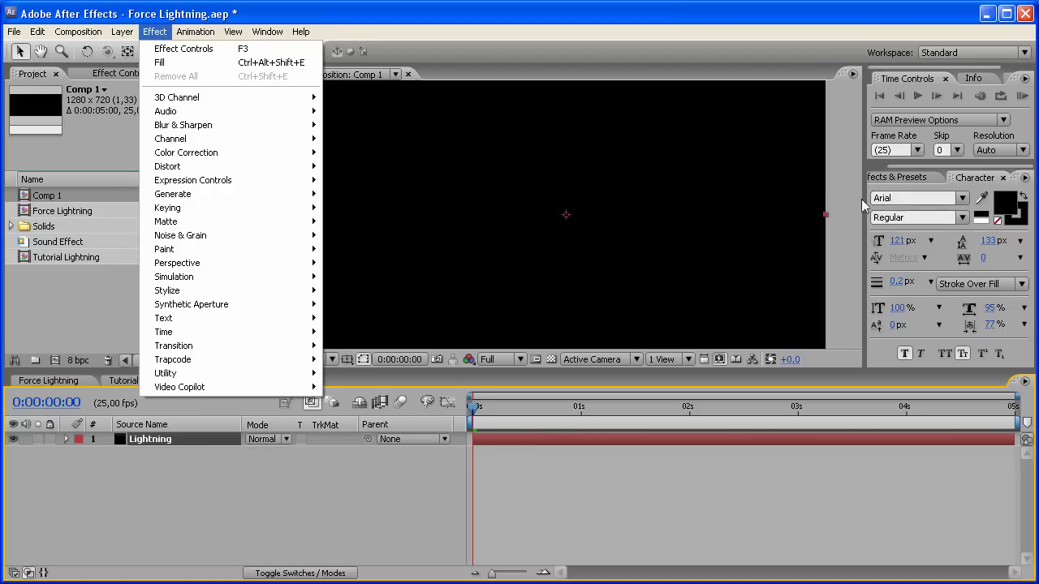
Search Effects & Presets for 'adv' and drag Advanced Lightning onto the Lightning layer.
key(ctrl+5)
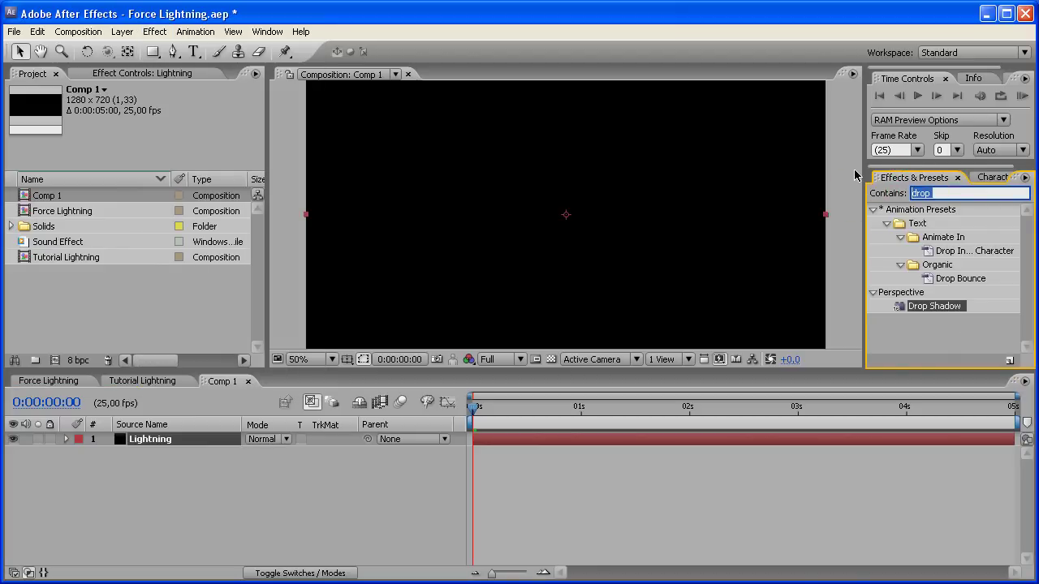
text(advance)
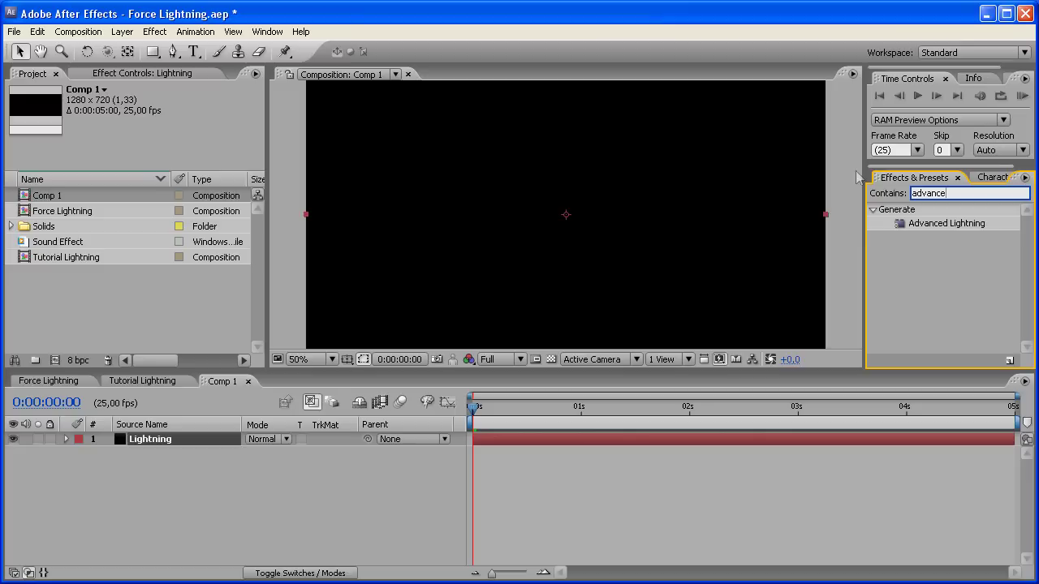
drag(925, 220, 569, 285)
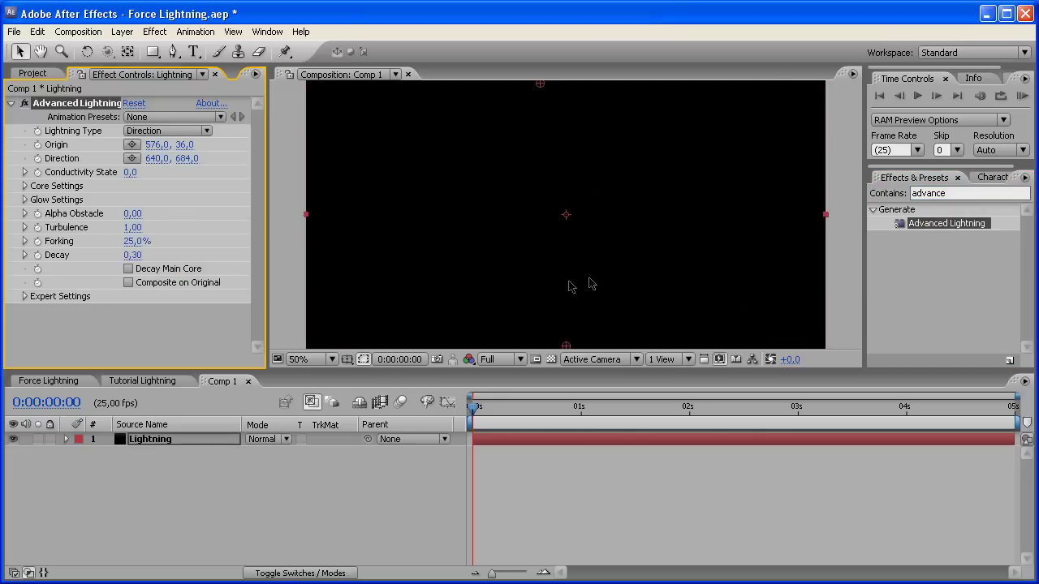
Drag the Origin handle to the left and the Direction handle to the right to lay the bolt horizontally.
scroll(593, 239, down, 1)
scroll(592, 239, up, 1)
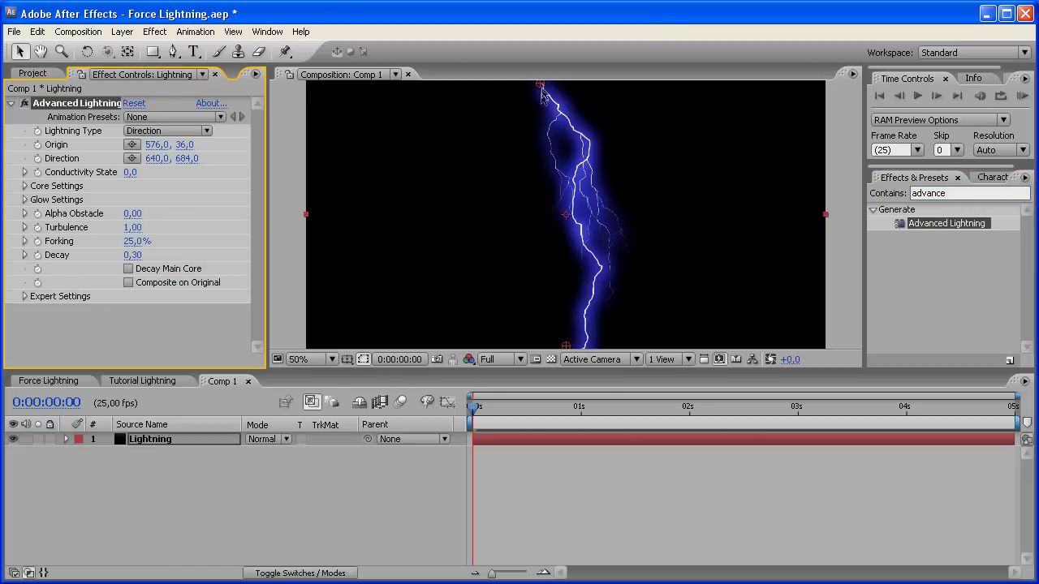
drag(541, 83, 404, 209)
drag(565, 346, 675, 203)
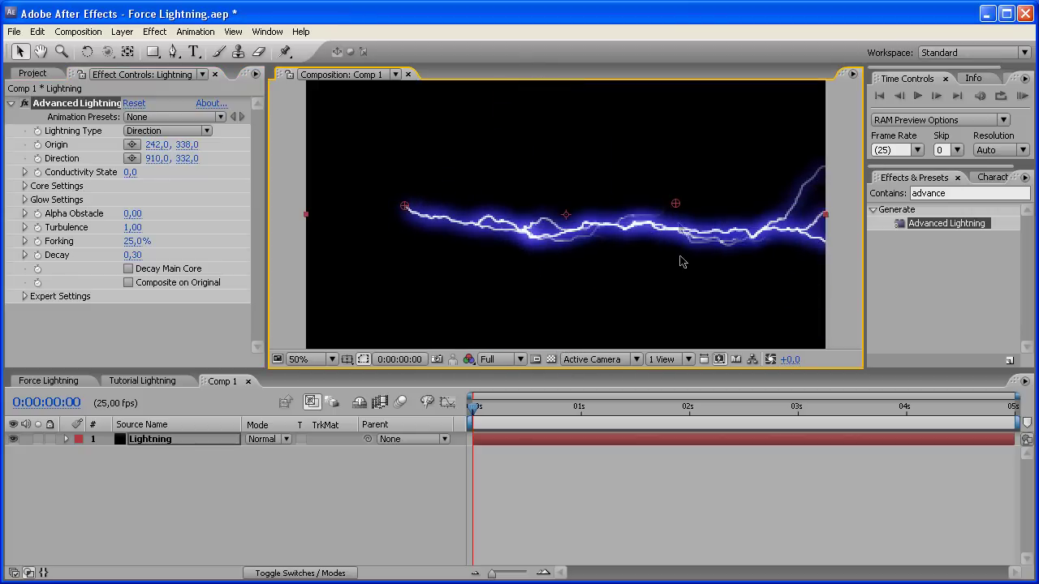
drag(404, 206, 365, 203)
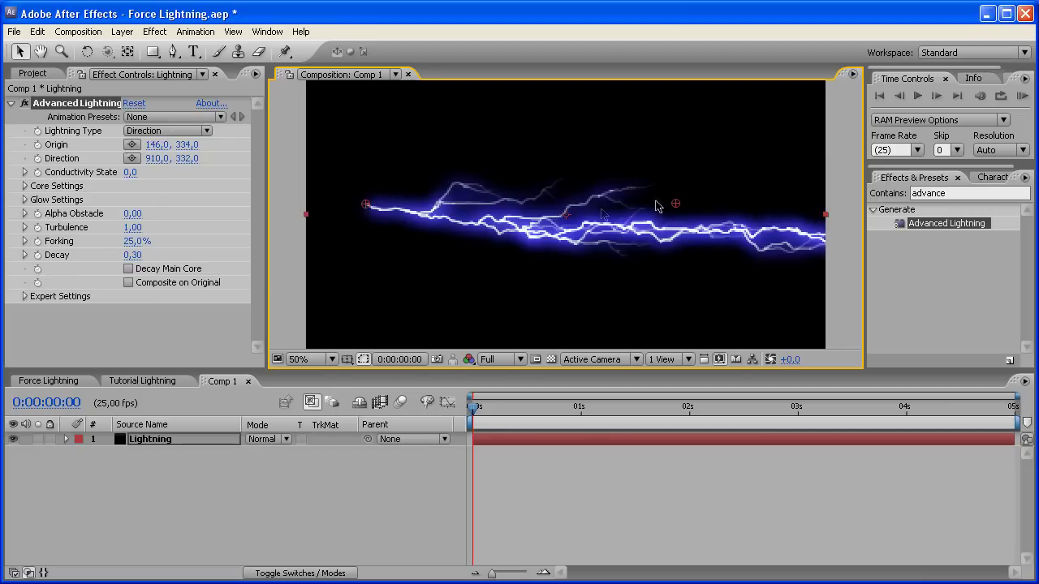
drag(676, 207, 727, 210)
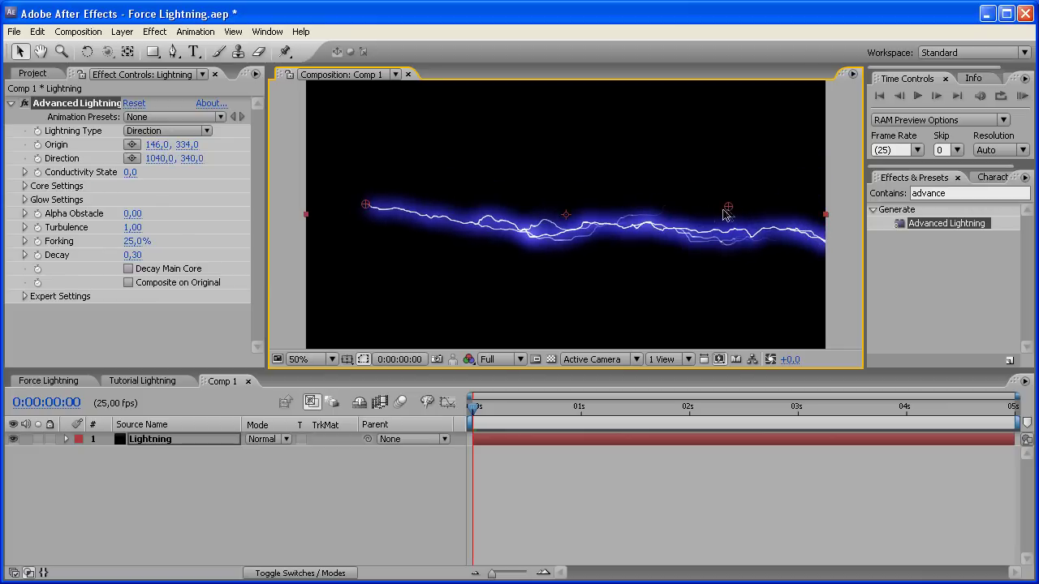
Set Lightning Type to Strike and pull the endpoint slightly further right.
click(165, 130)
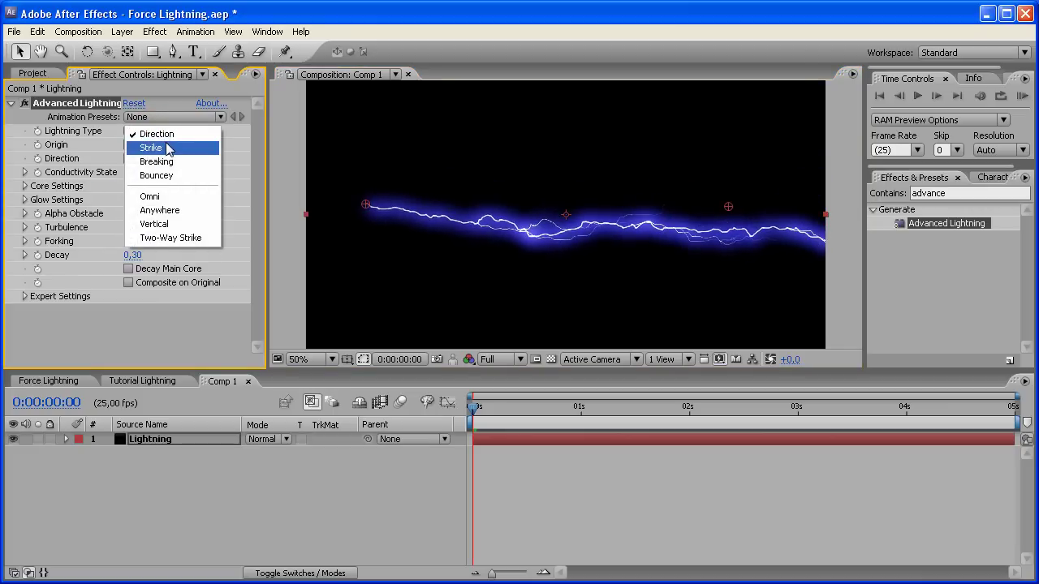
click(166, 148)
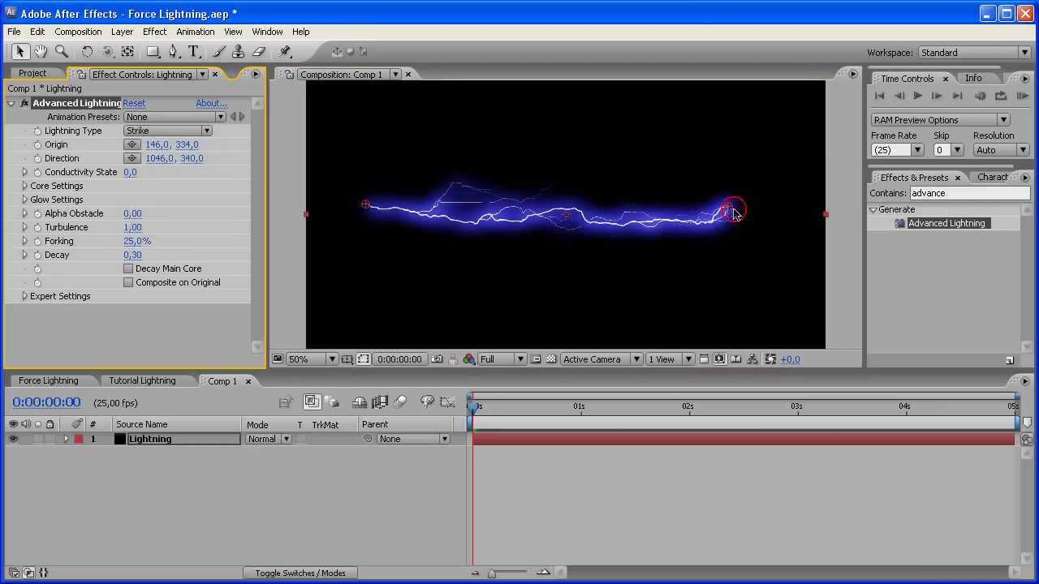
drag(733, 212, 747, 211)
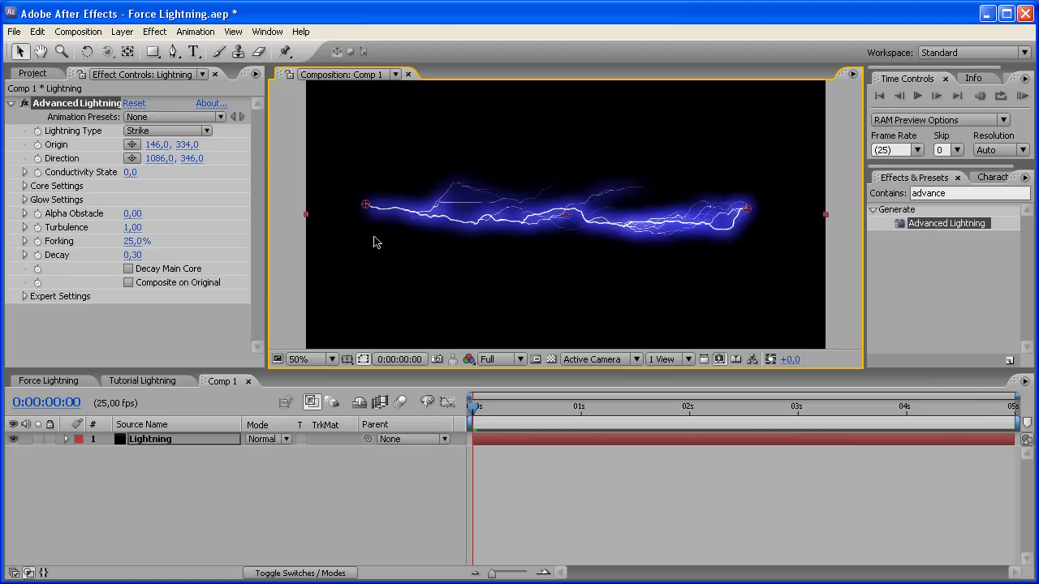
Keep Forking at 60% and set Decay to 0,35.
click(136, 241)
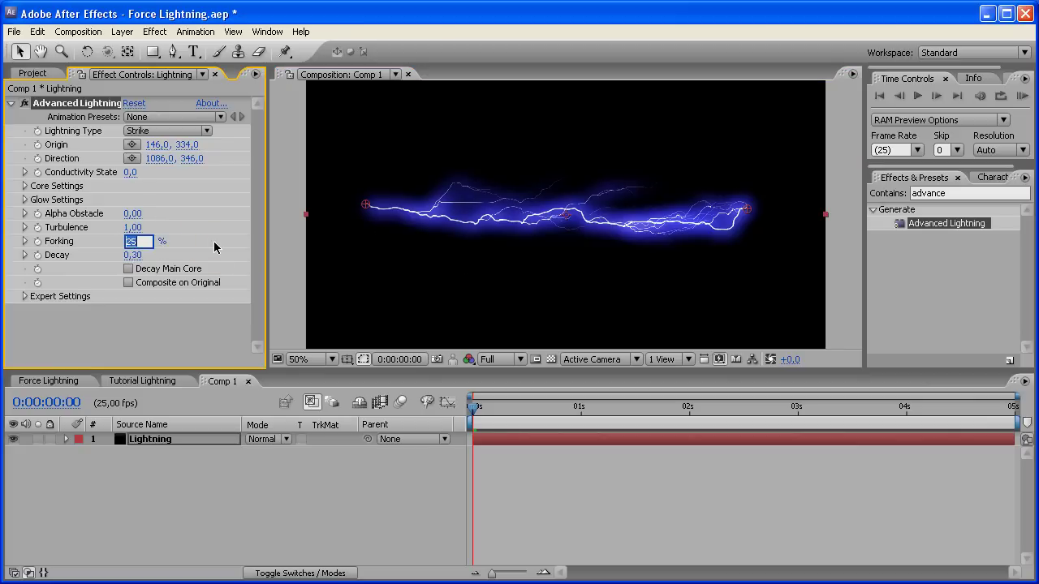
key(Return)
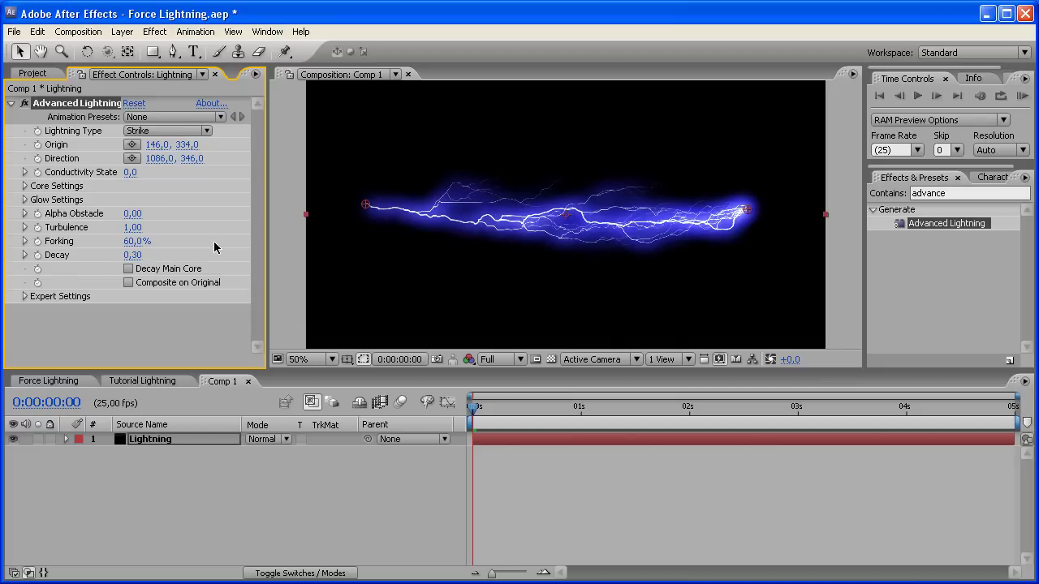
click(138, 255)
text(0,35)
key(Return)
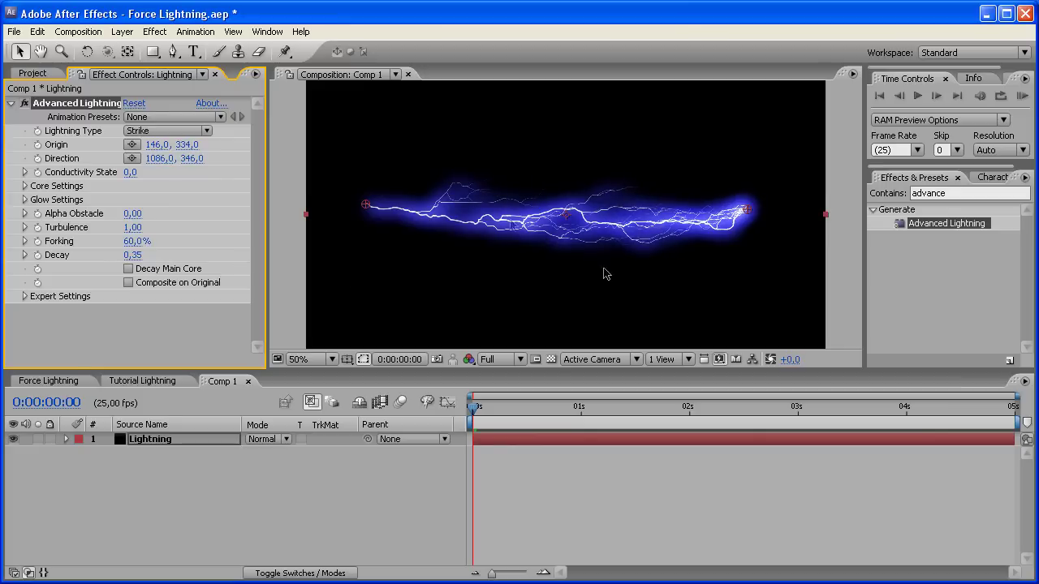
key(slash)
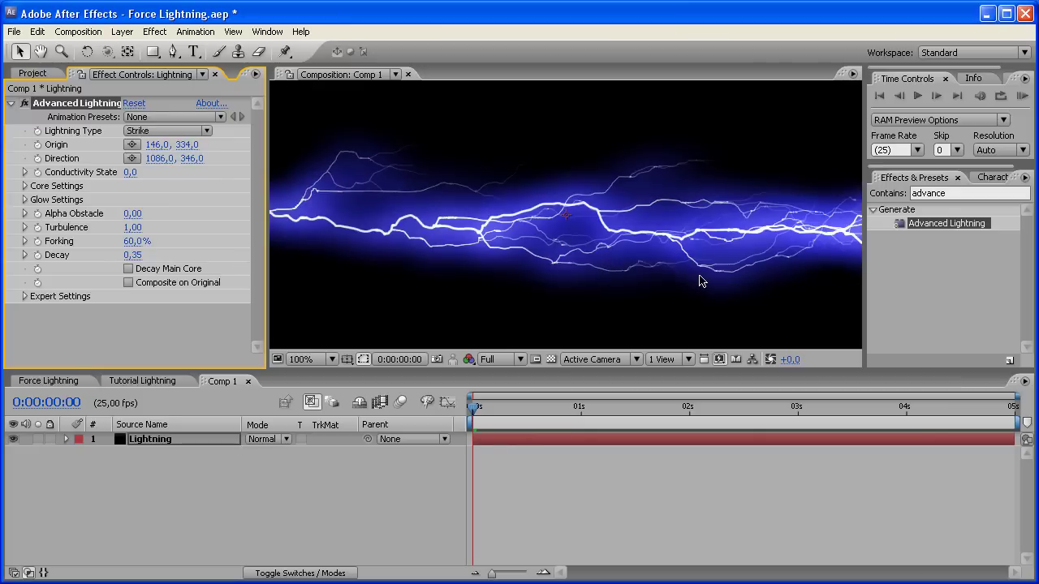
Enable Composite on Original and set Turbulence to 2 after trying 1.
click(128, 282)
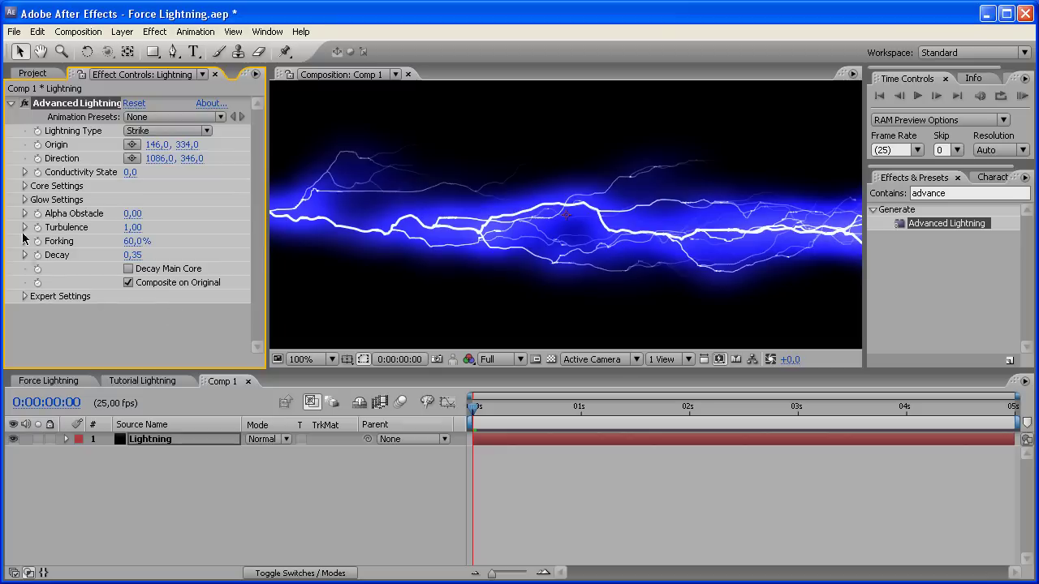
click(130, 228)
key(Return)
drag(127, 230, 128, 230)
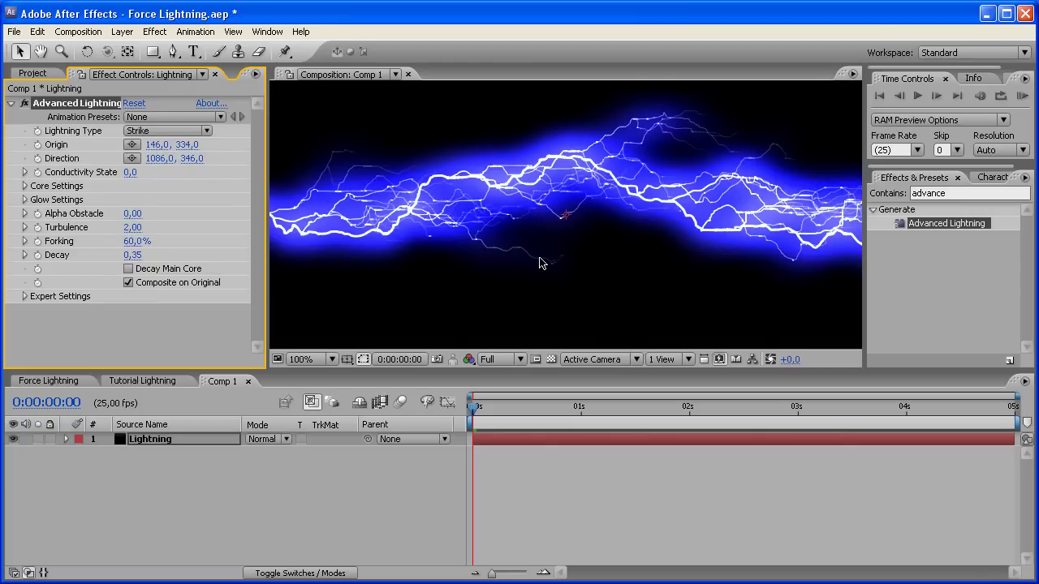
click(132, 227)
text(1)
click(132, 227)
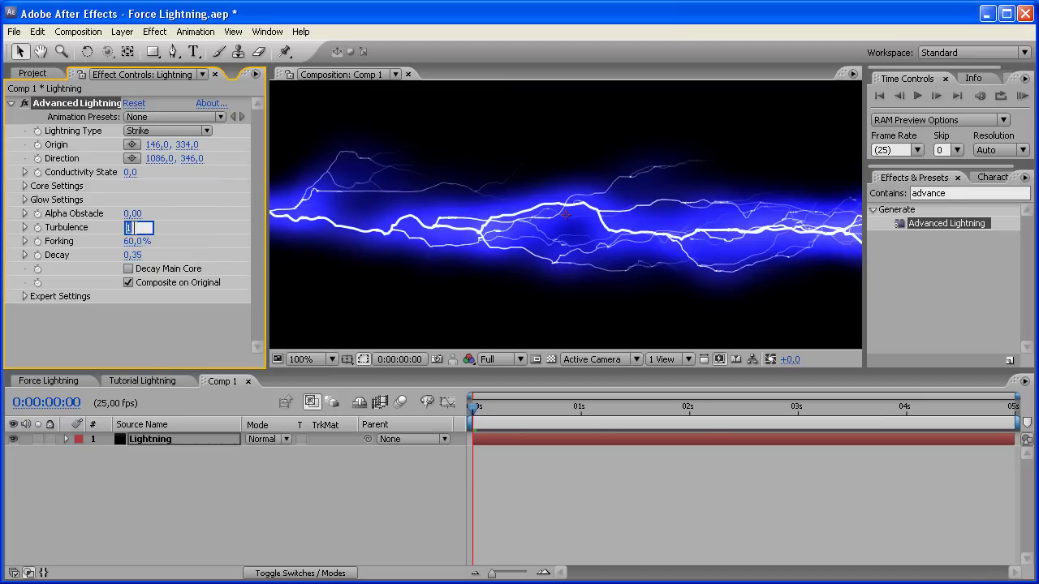
text(2)
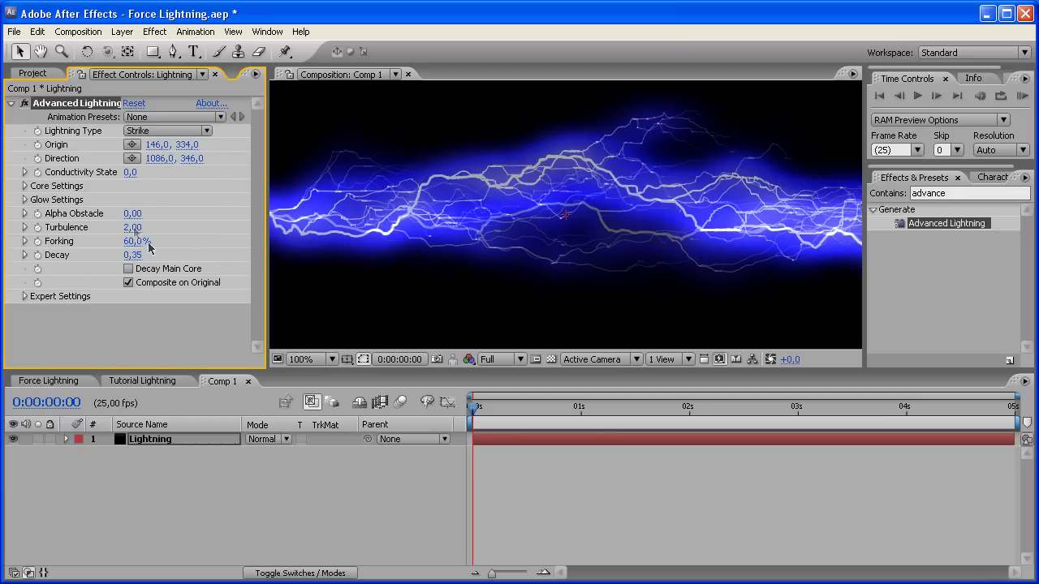
scroll(657, 240, down, 2)
scroll(657, 240, up, 2)
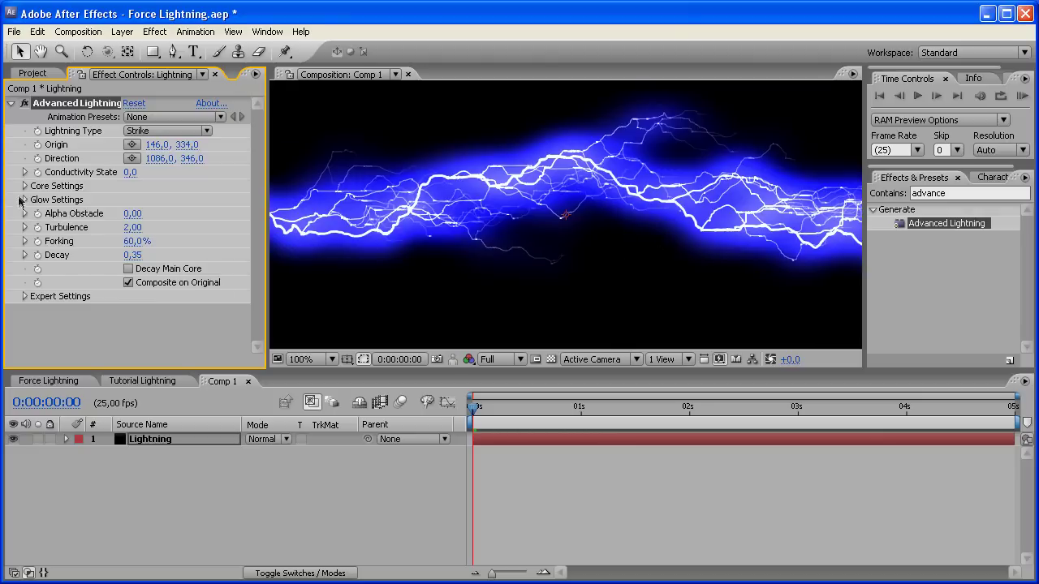
Set the lightning's Glow Opacity to 0% in Glow Settings.
click(25, 200)
click(132, 227)
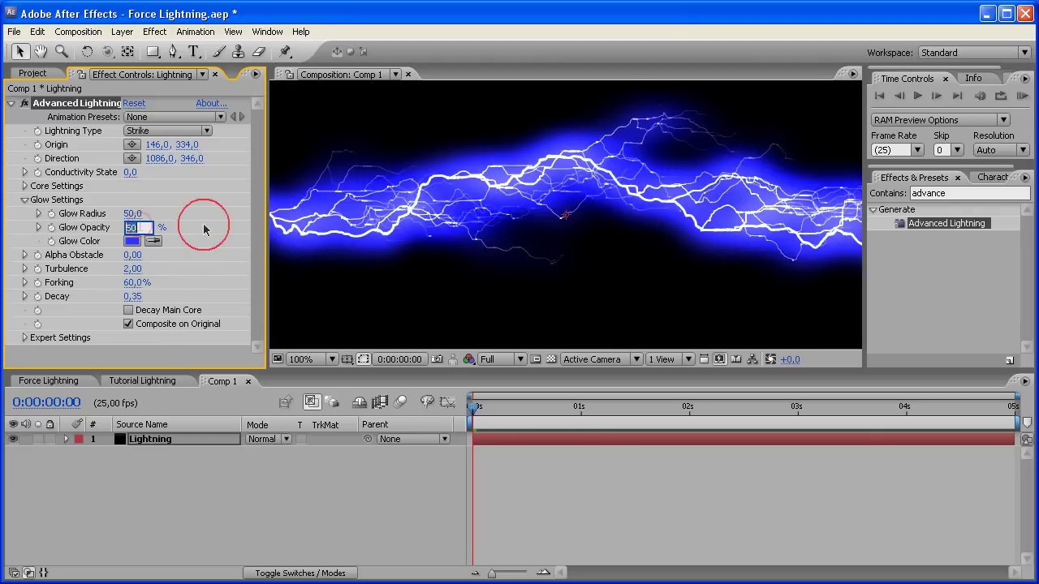
text(0)
key(Return)
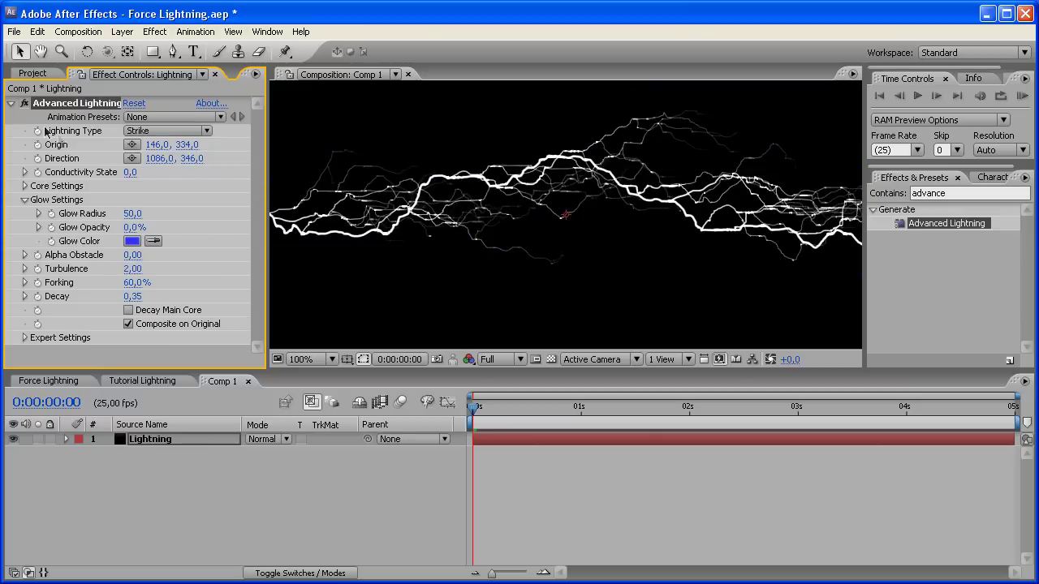
Nudge the bolt's end point slightly right and scrub later frames to check its shape.
click(12, 103)
scroll(552, 221, down, 2)
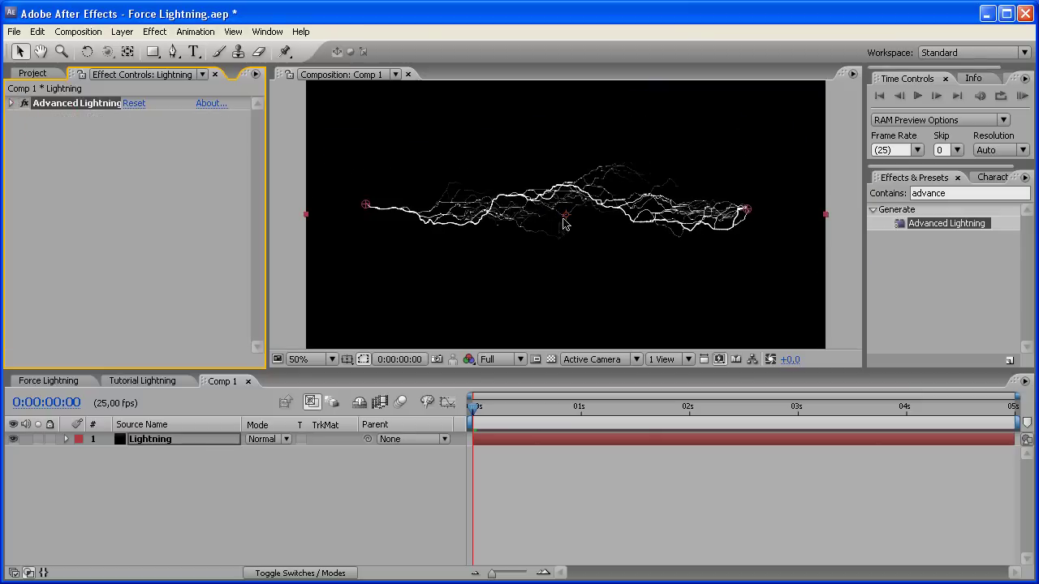
drag(746, 209, 760, 209)
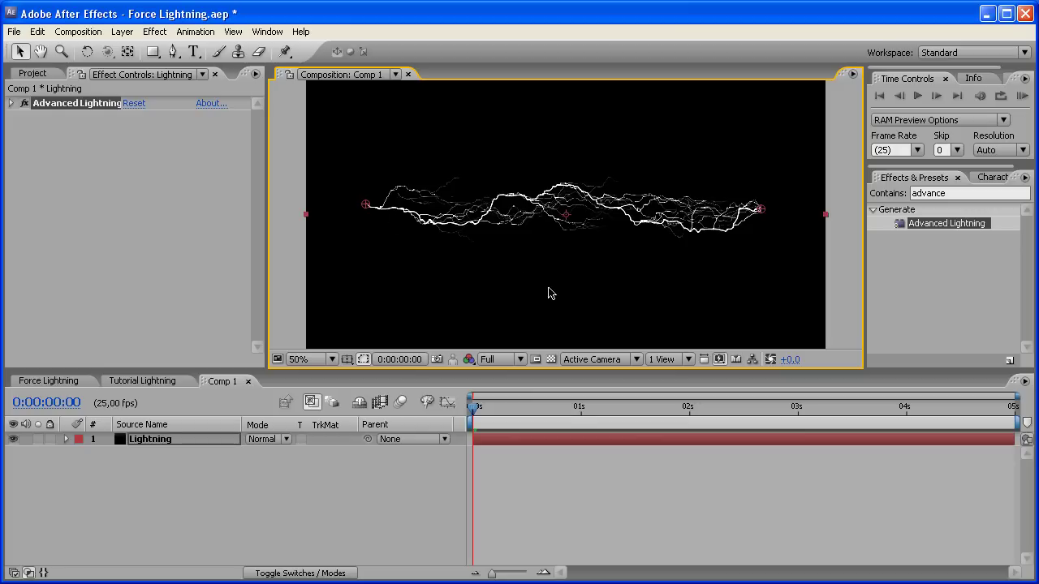
drag(529, 408, 474, 411)
click(212, 505)
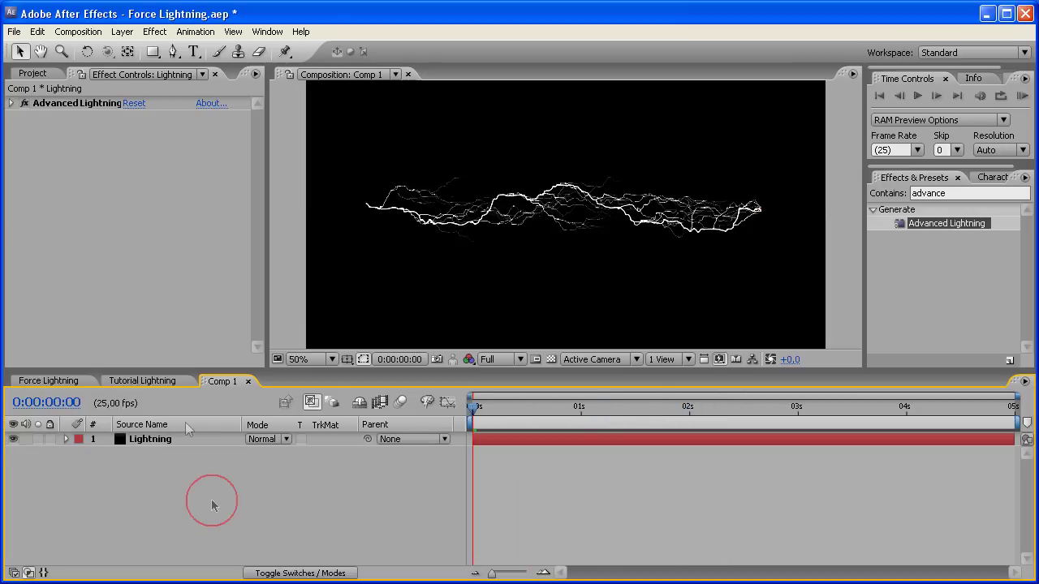
Add a new adjustment layer above the Lightning layer.
click(157, 445)
click(121, 31)
mouse_move(150, 37)
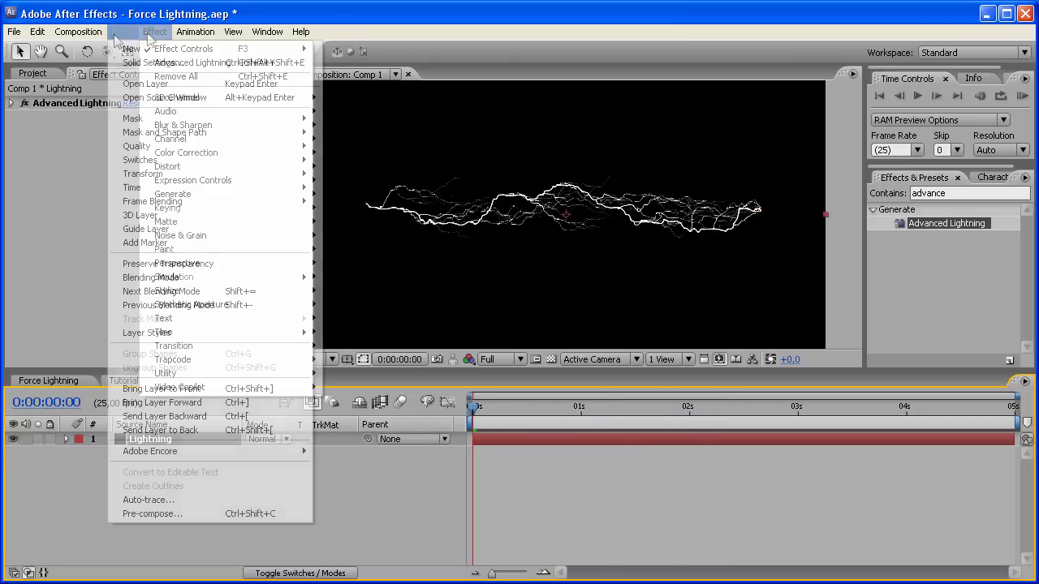
mouse_move(130, 50)
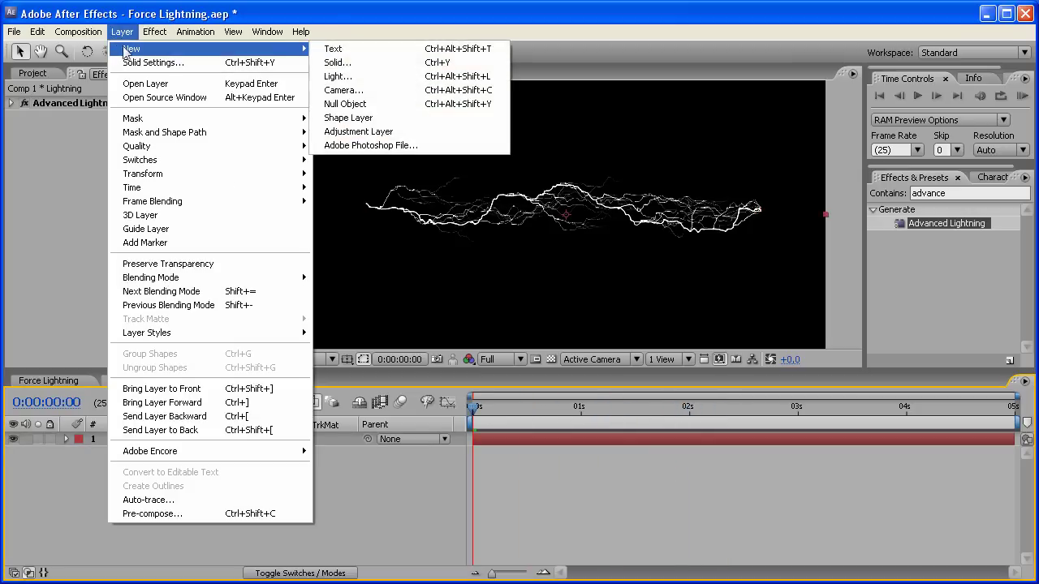
click(396, 134)
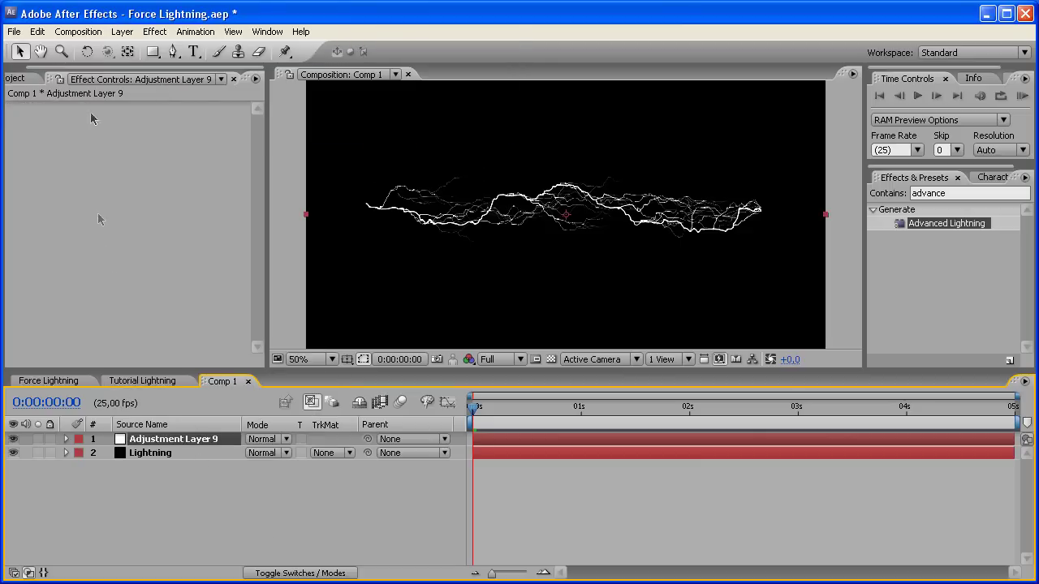
Apply Distort > Turbulent Displace to the adjustment layer.
click(165, 34)
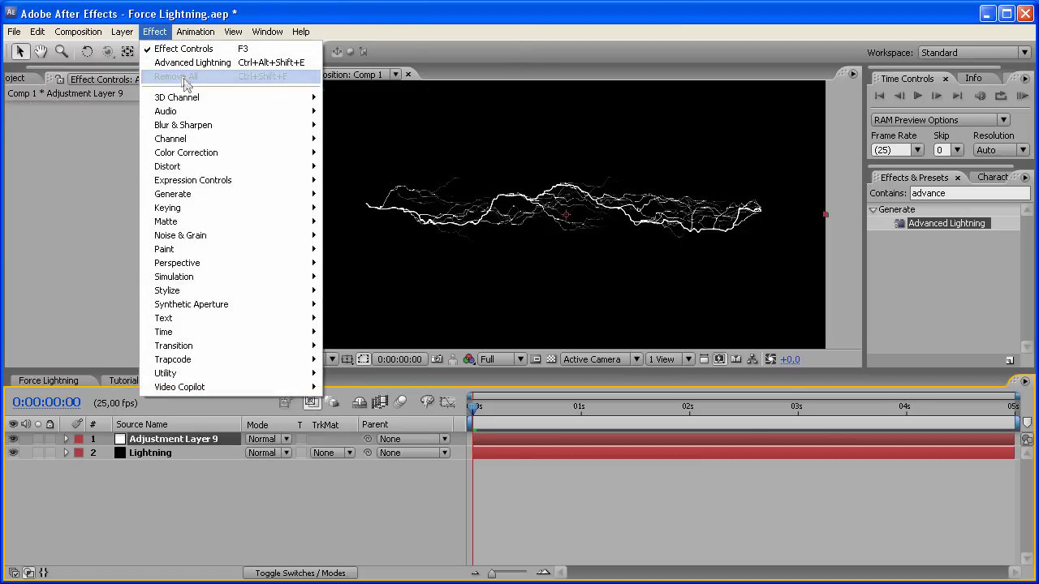
mouse_move(228, 170)
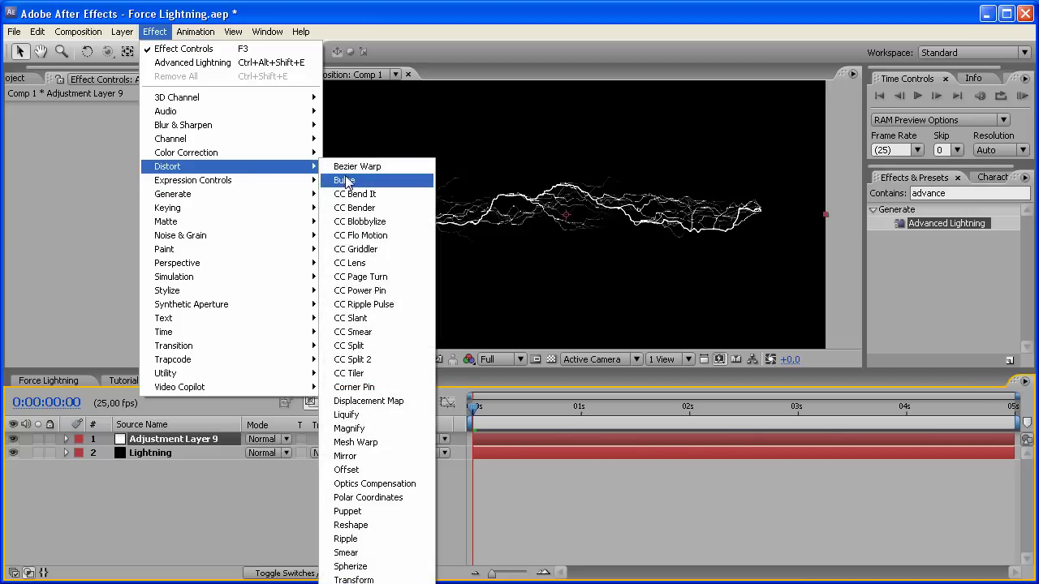
click(357, 579)
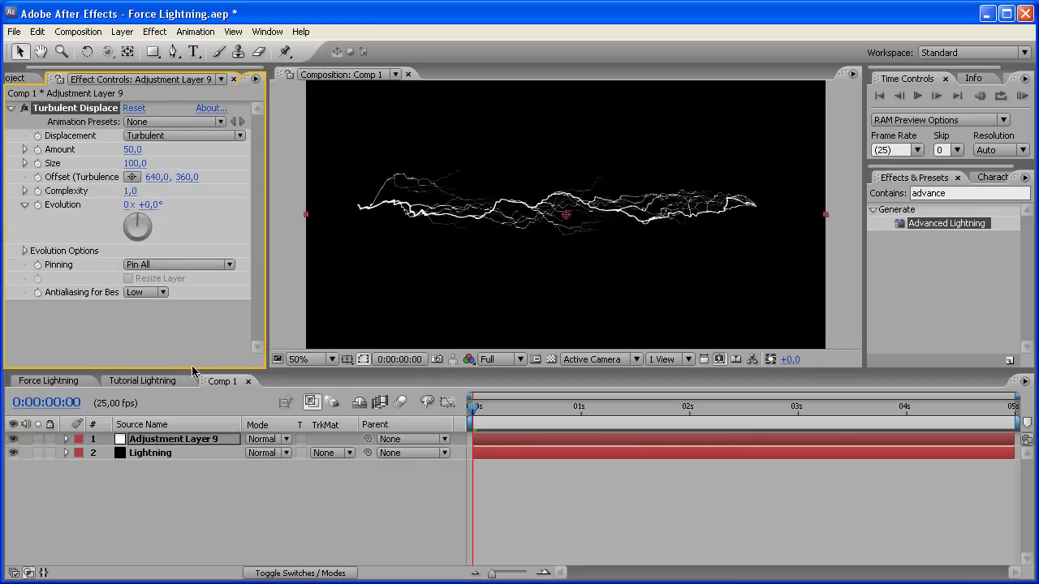
Set Turbulent Displace Amount to 90 and Size to 4, comparing against the undistorted bolt.
click(13, 439)
key(slash)
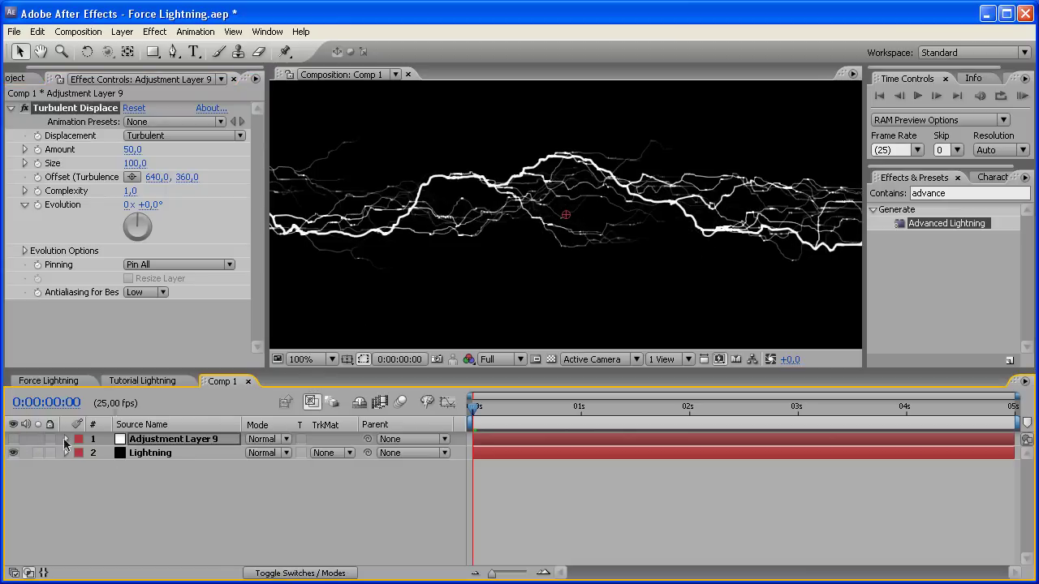
click(13, 439)
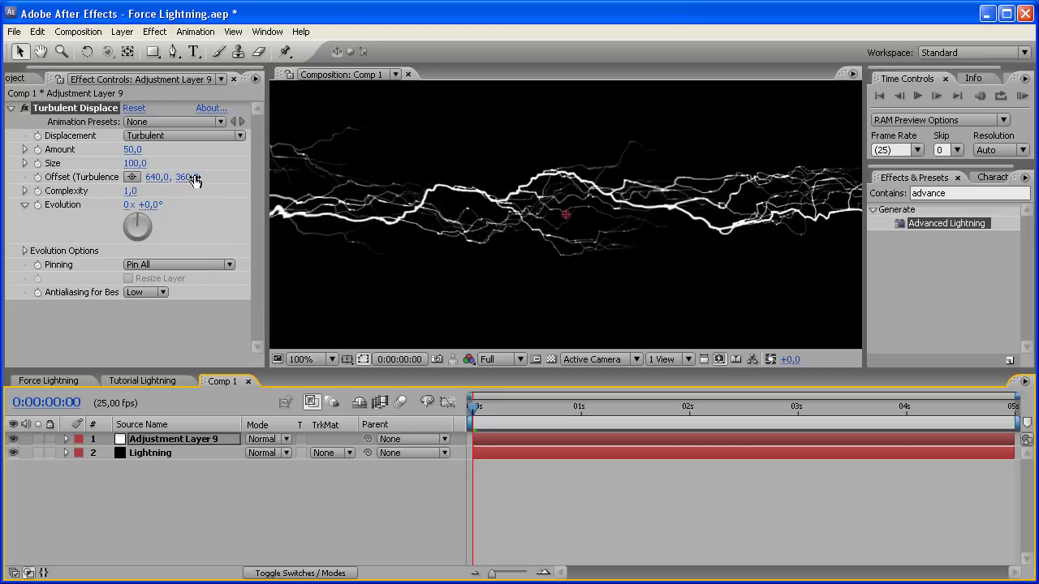
click(132, 150)
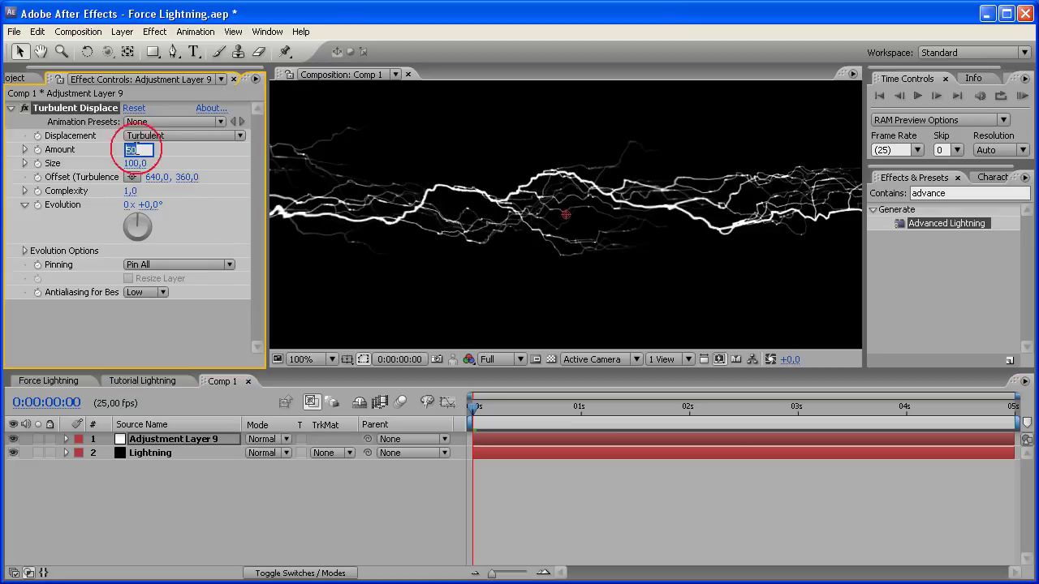
text(90)
key(Return)
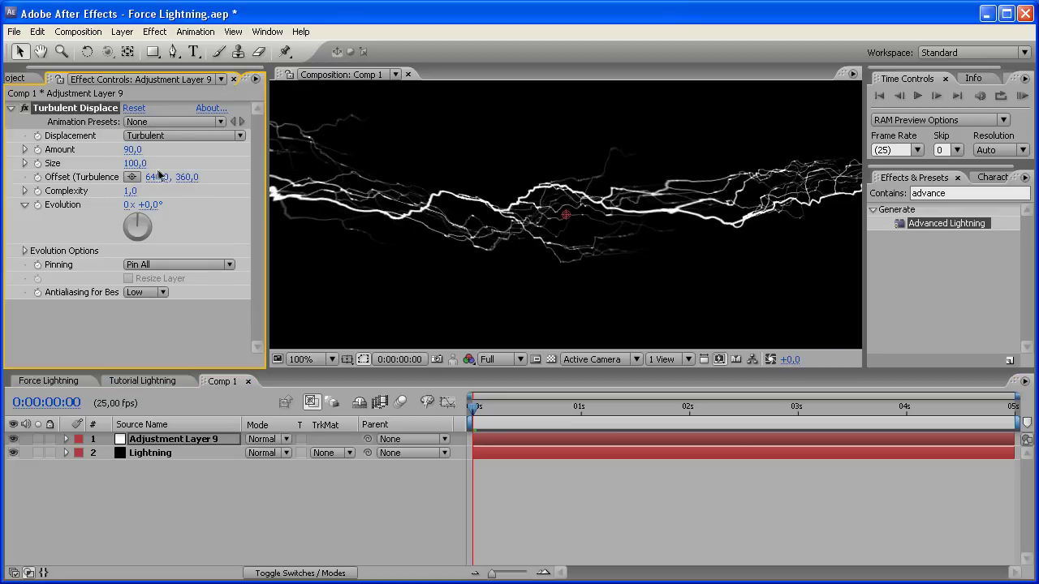
click(134, 163)
text(4)
key(Return)
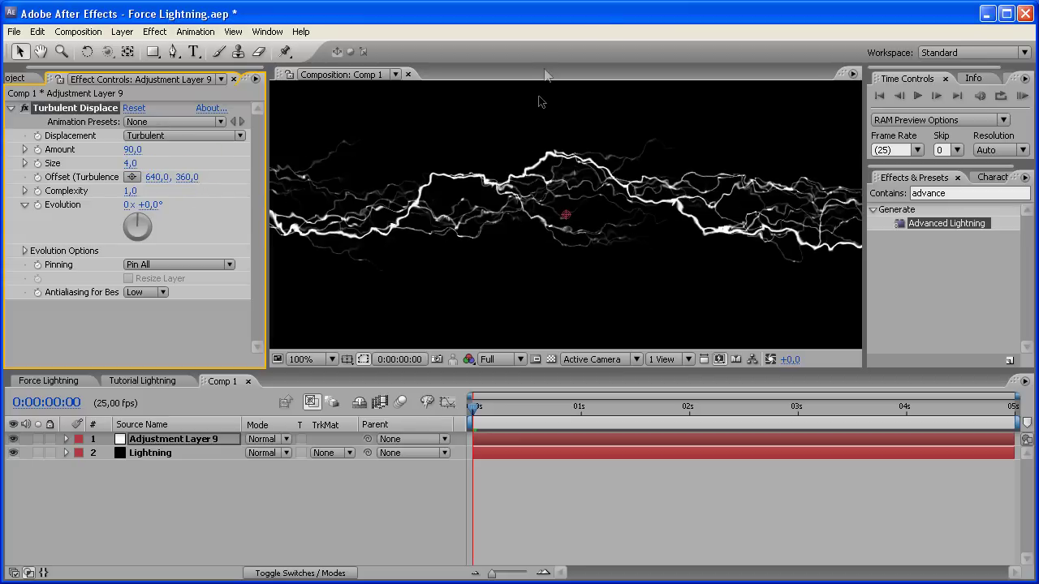
key(comma)
key(period)
Keyframe Evolution from 0 at the start to 1x at 0:00:04:24, then scrub to check.
click(38, 204)
drag(641, 414, 1022, 416)
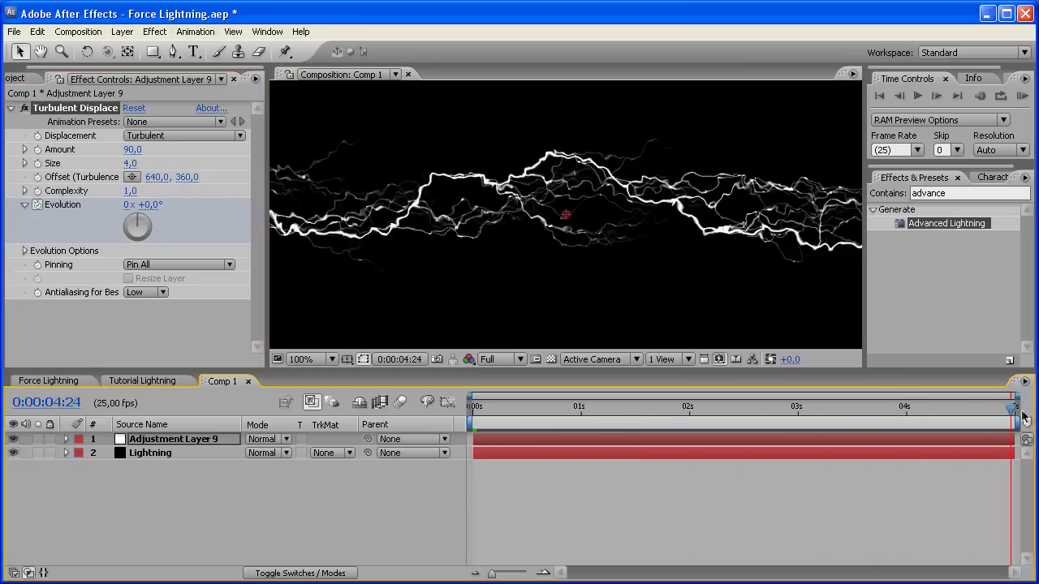
click(128, 205)
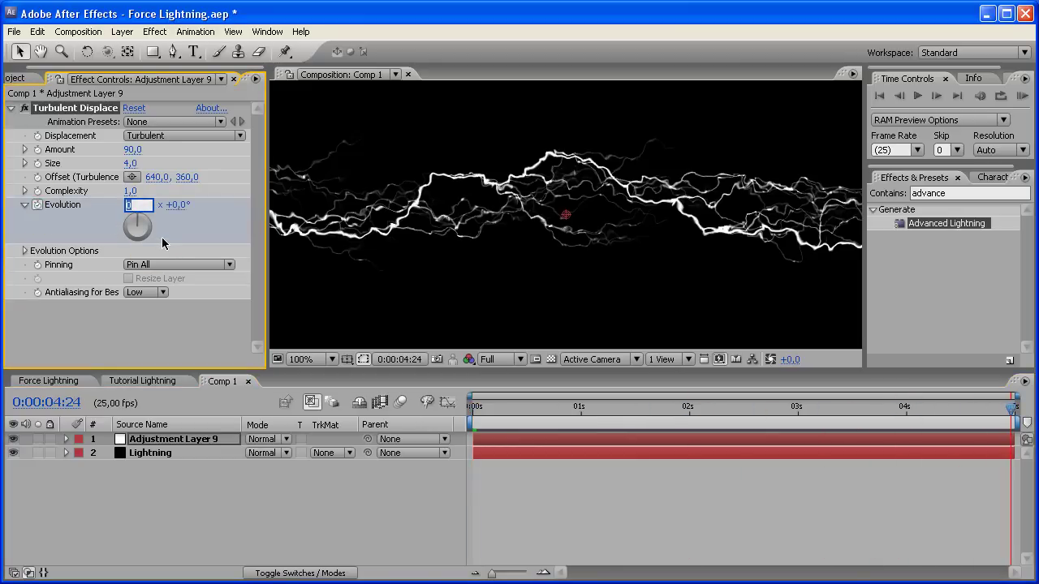
text(1)
key(Return)
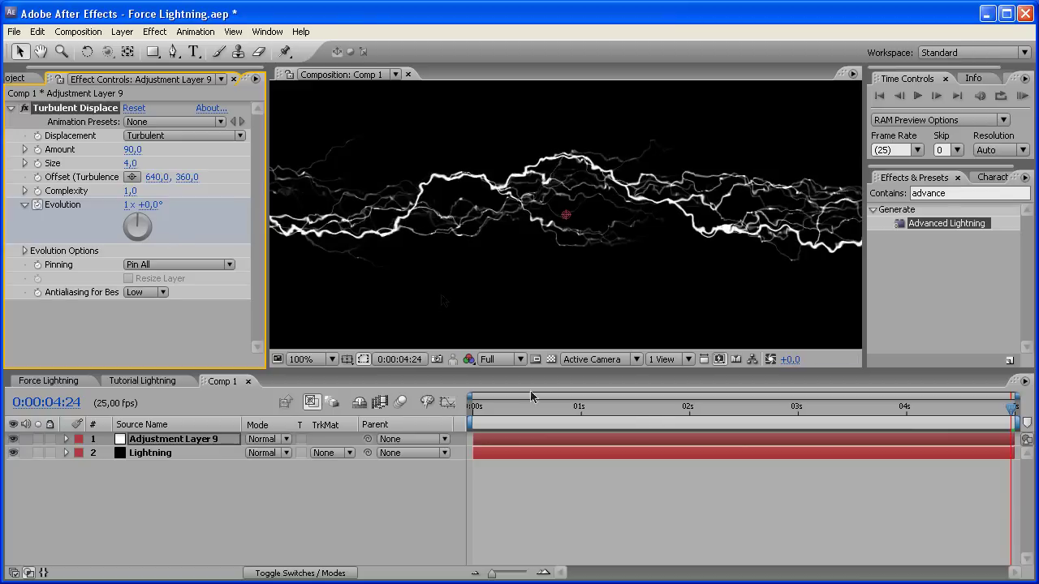
drag(648, 406, 456, 403)
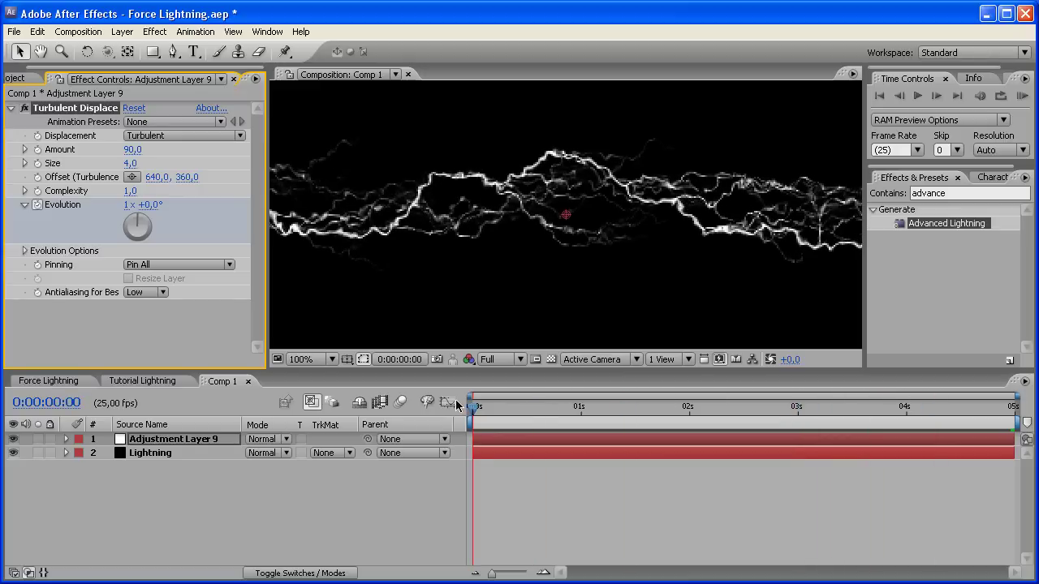
Apply Distort > Wave Warp to Adjustment Layer 9.
click(155, 31)
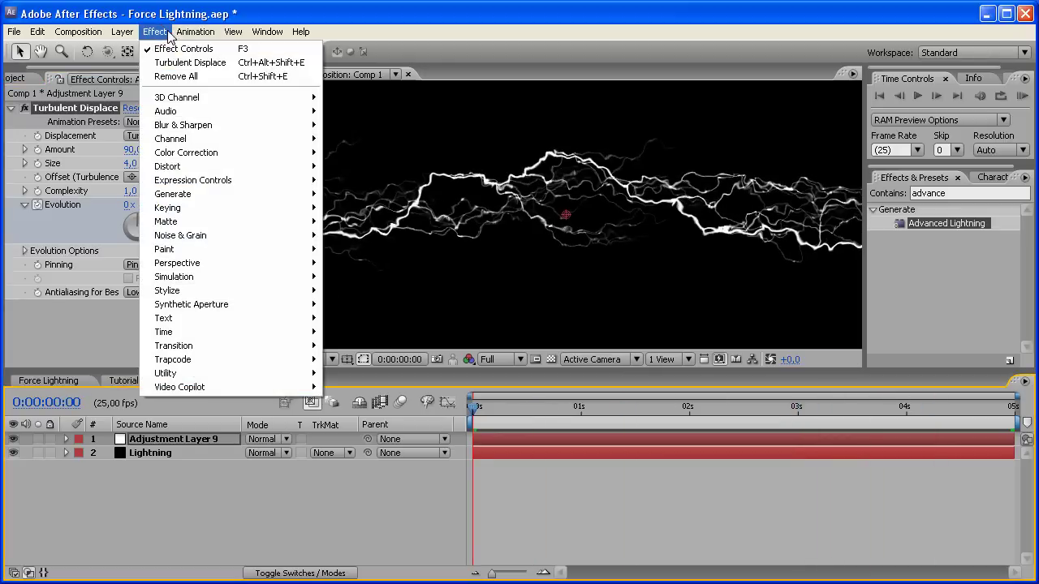
mouse_move(216, 165)
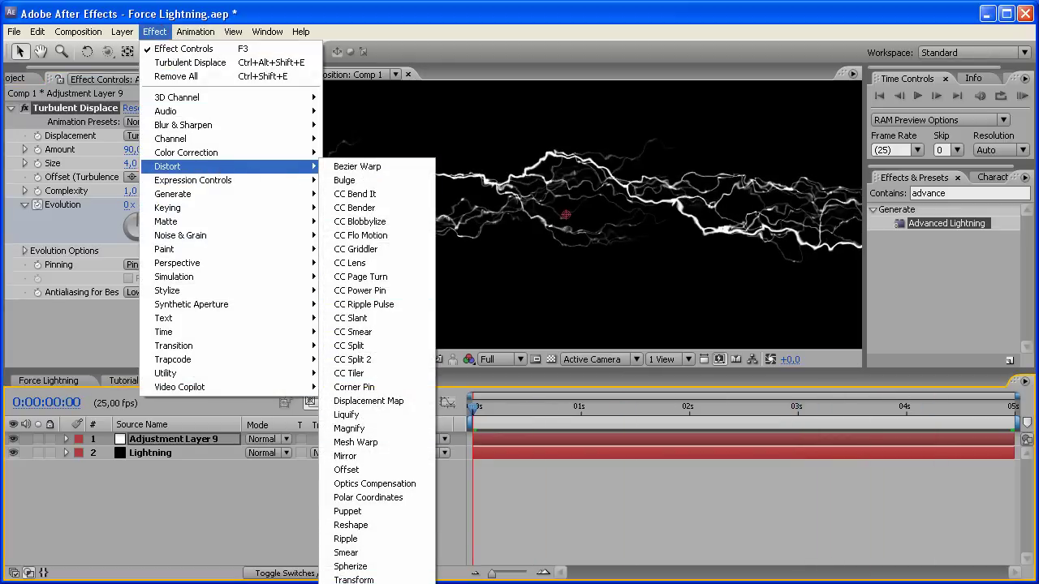
click(357, 582)
drag(250, 229, 246, 192)
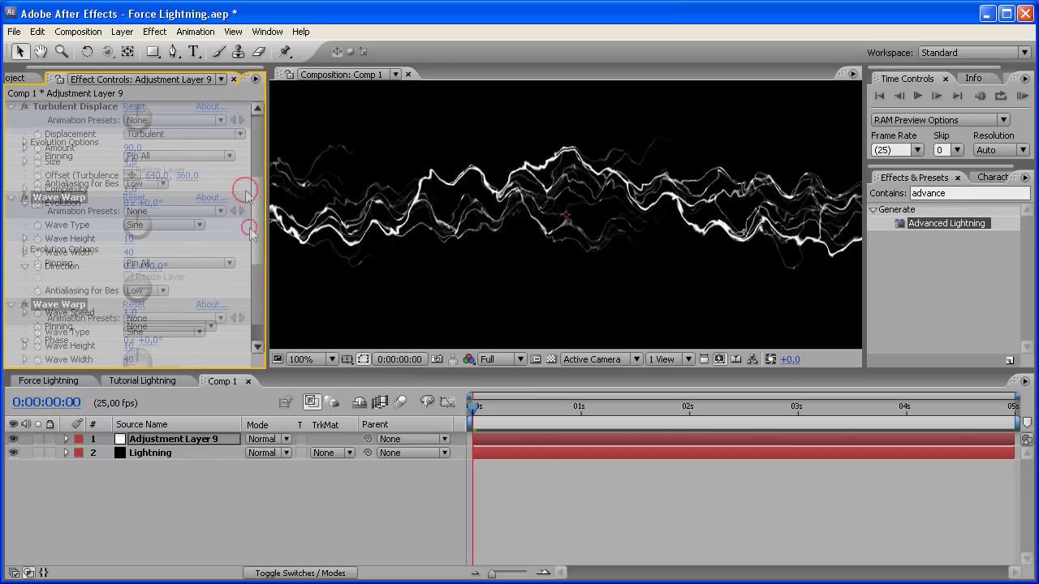
click(11, 107)
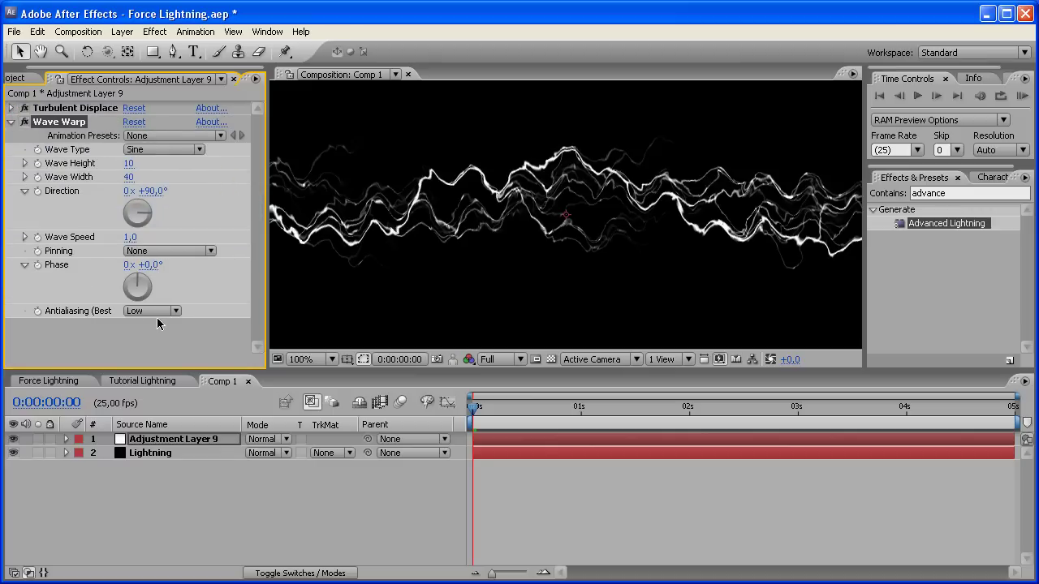
Set Wave Height to 3 and Wave Width to 50.
click(129, 163)
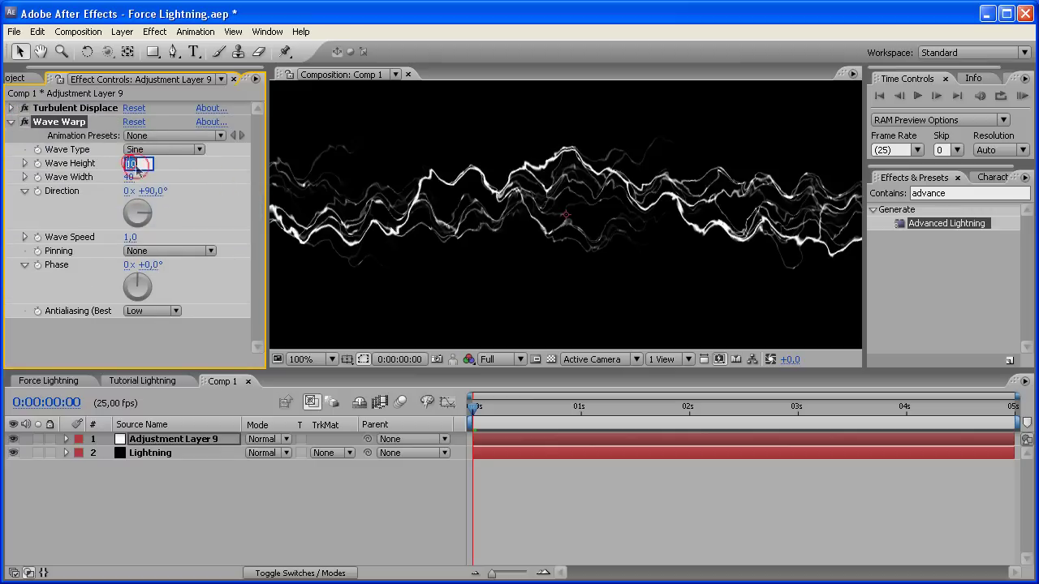
text(3)
key(Return)
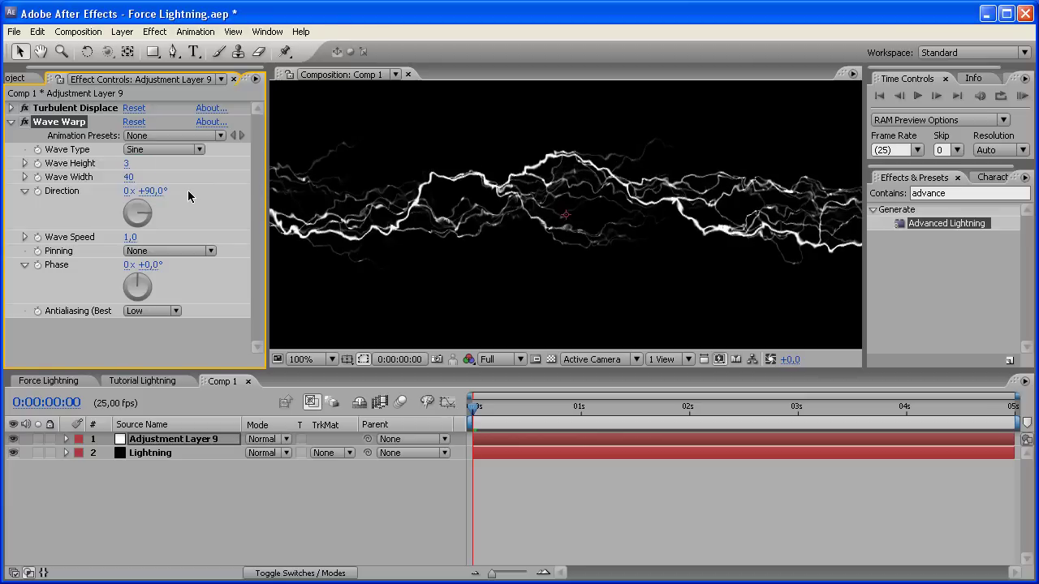
click(128, 177)
text(50)
key(Return)
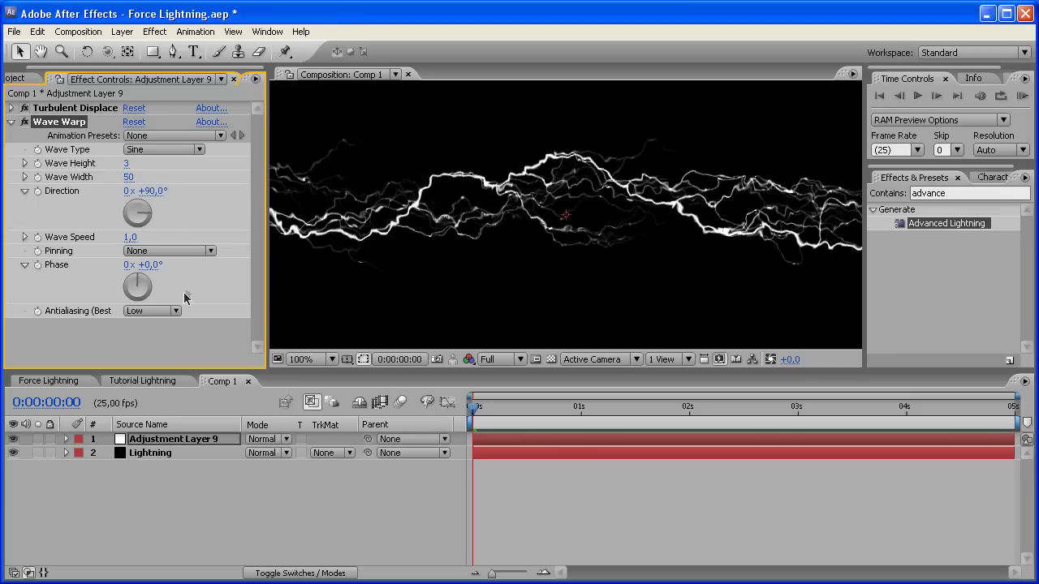
Keyframe Phase from 0x at the first frame to -2x near the end, then scrub to check.
click(37, 264)
drag(476, 410, 1015, 415)
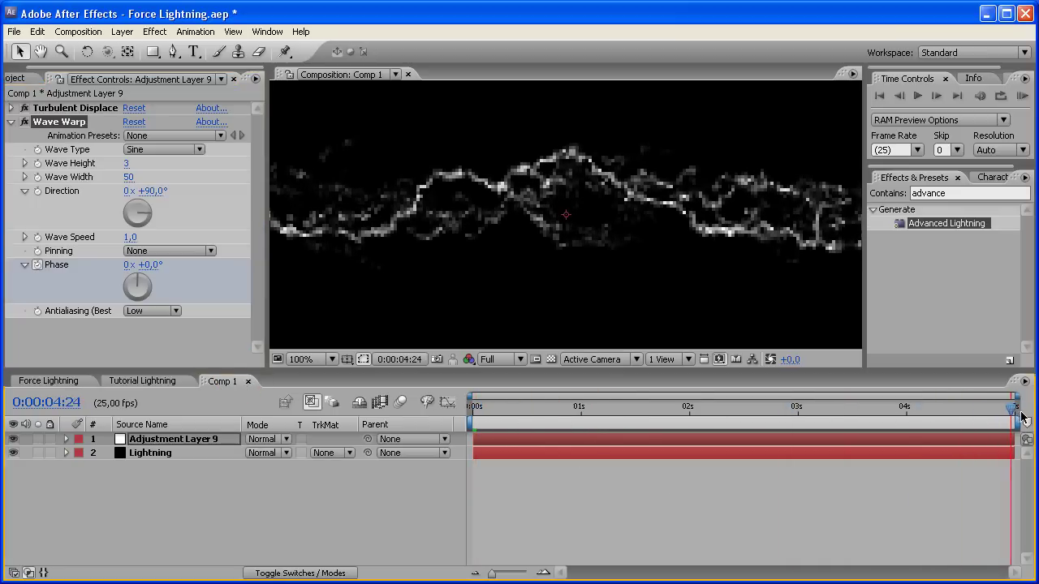
click(129, 264)
text(-2)
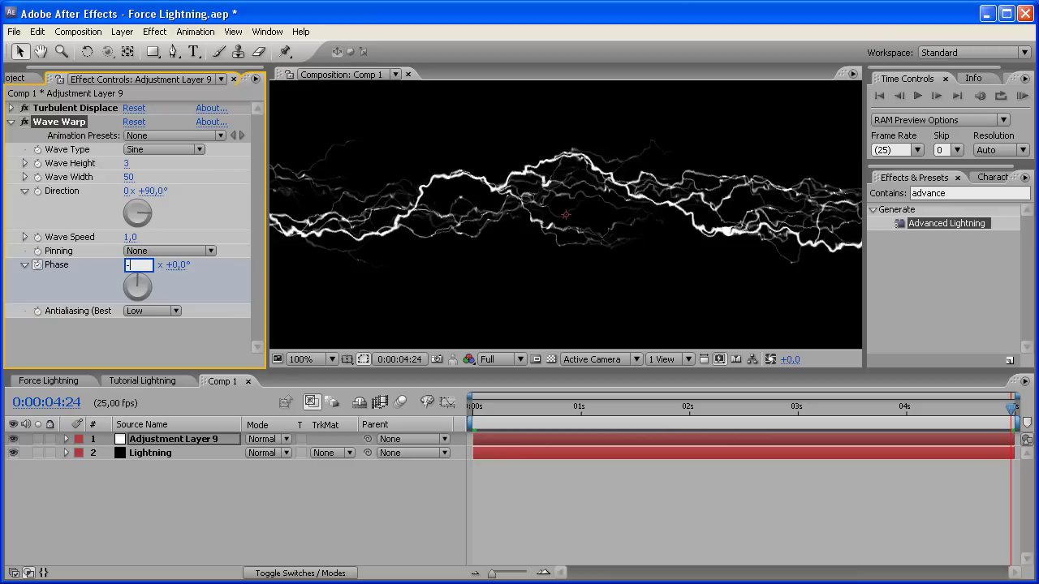
key(Return)
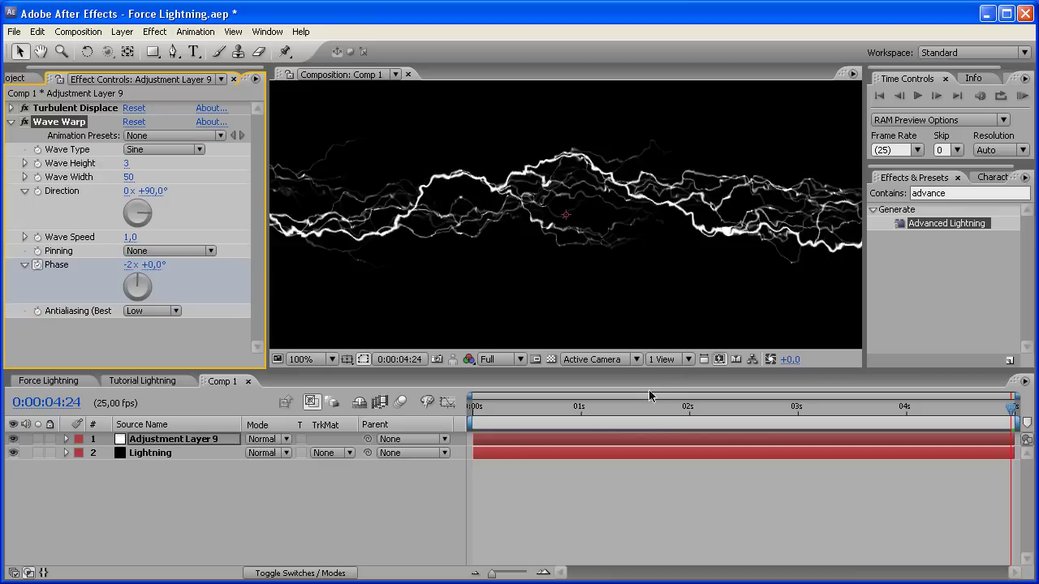
click(598, 408)
drag(686, 414, 661, 417)
click(760, 522)
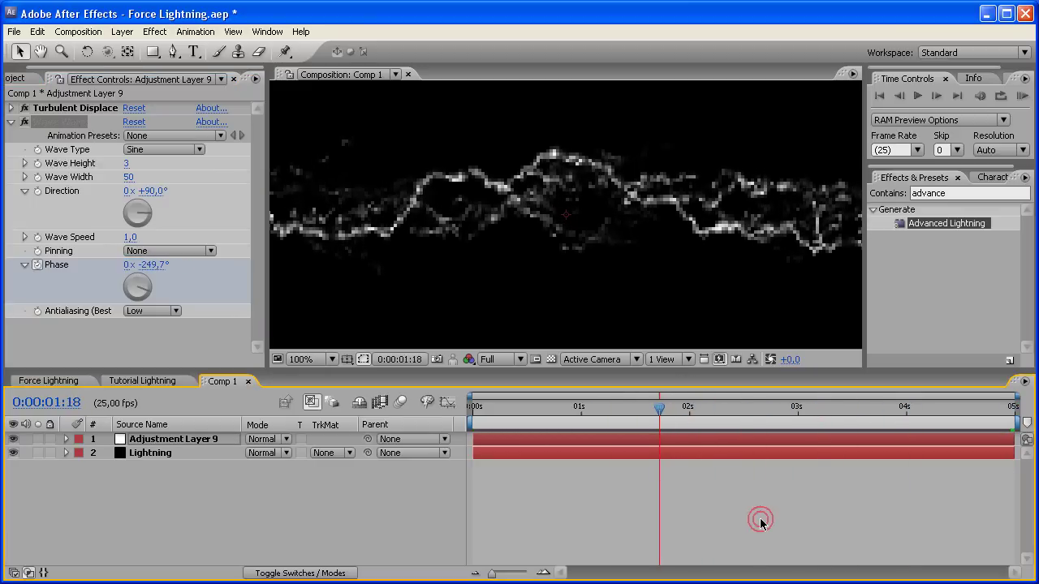
scroll(591, 251, down, 1)
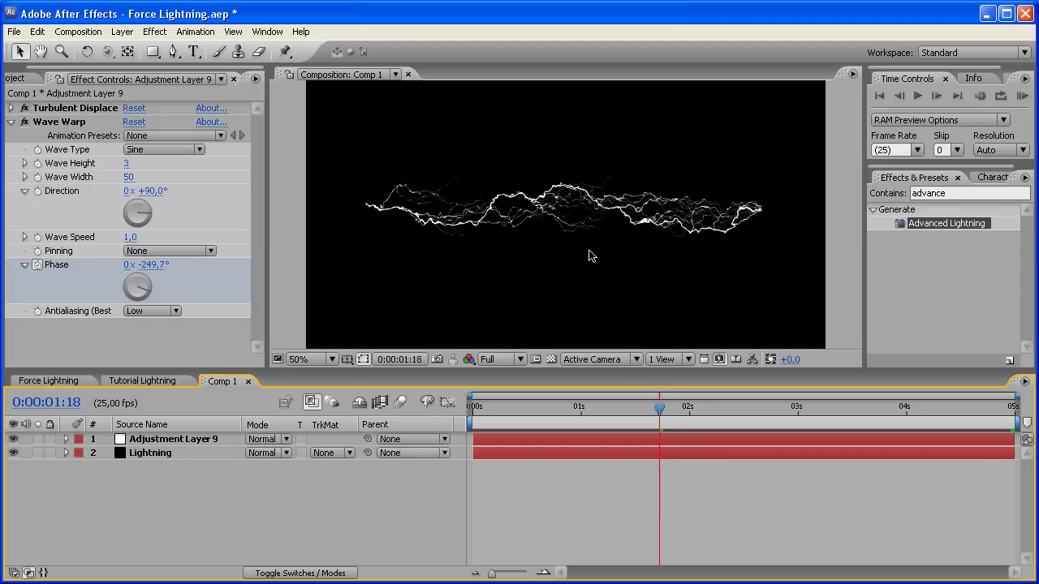
scroll(592, 259, up, 1)
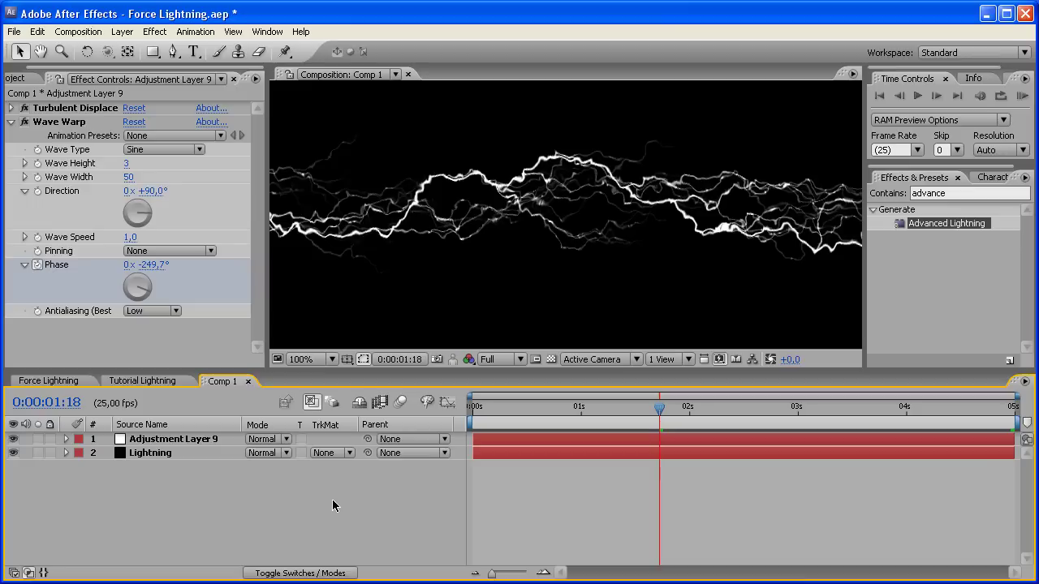
click(176, 455)
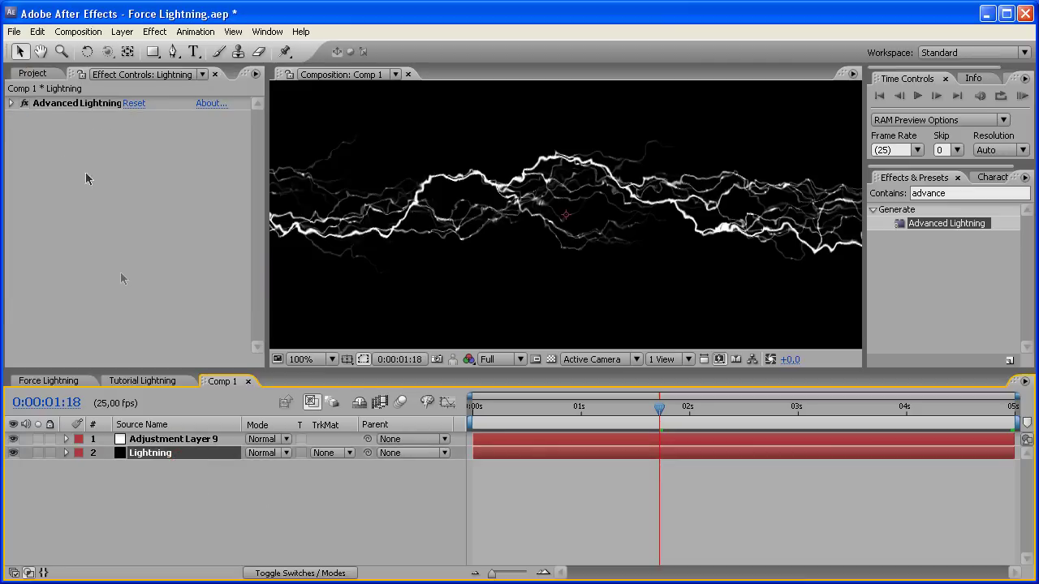
Keyframe Advanced Lightning's Conductivity State from 0 at the first frame to 35 at 0:00:04:24.
click(12, 104)
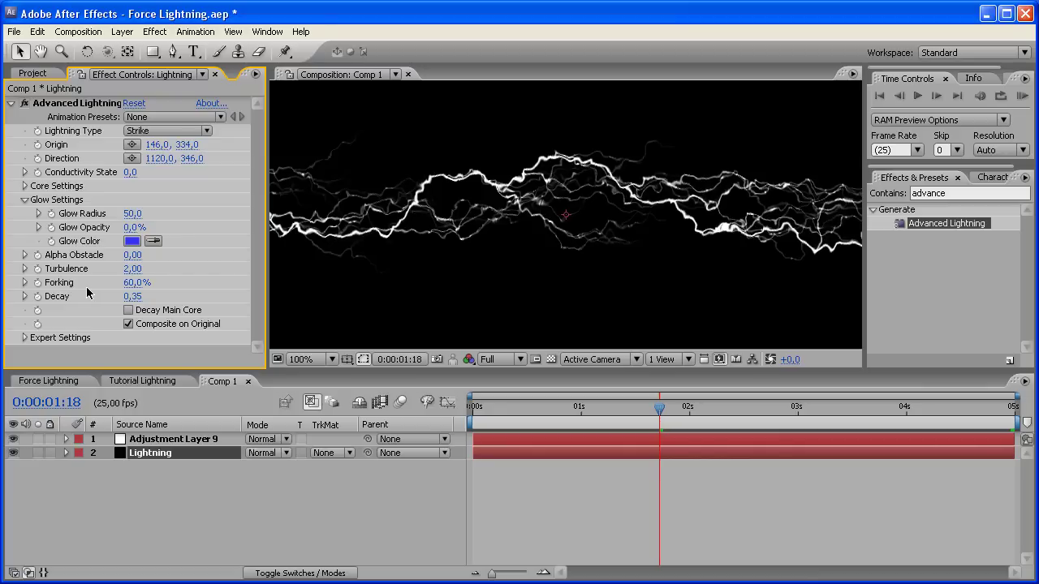
click(25, 200)
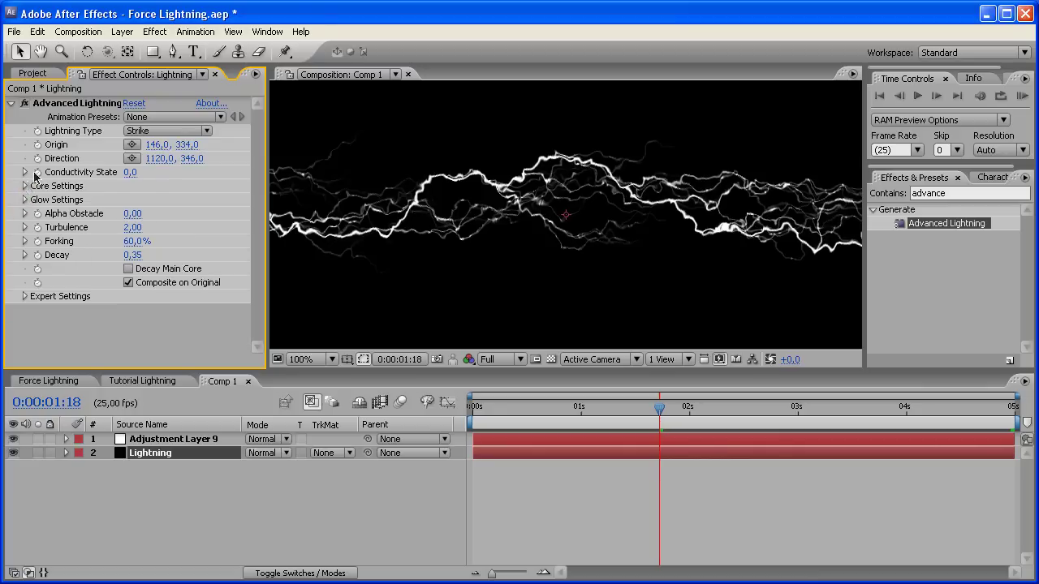
drag(481, 406, 459, 409)
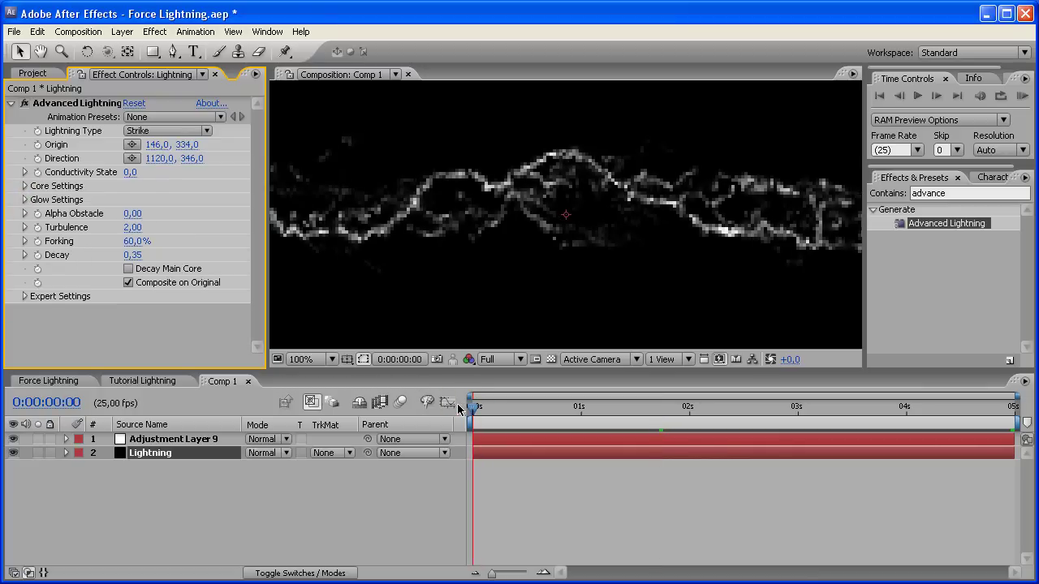
click(37, 172)
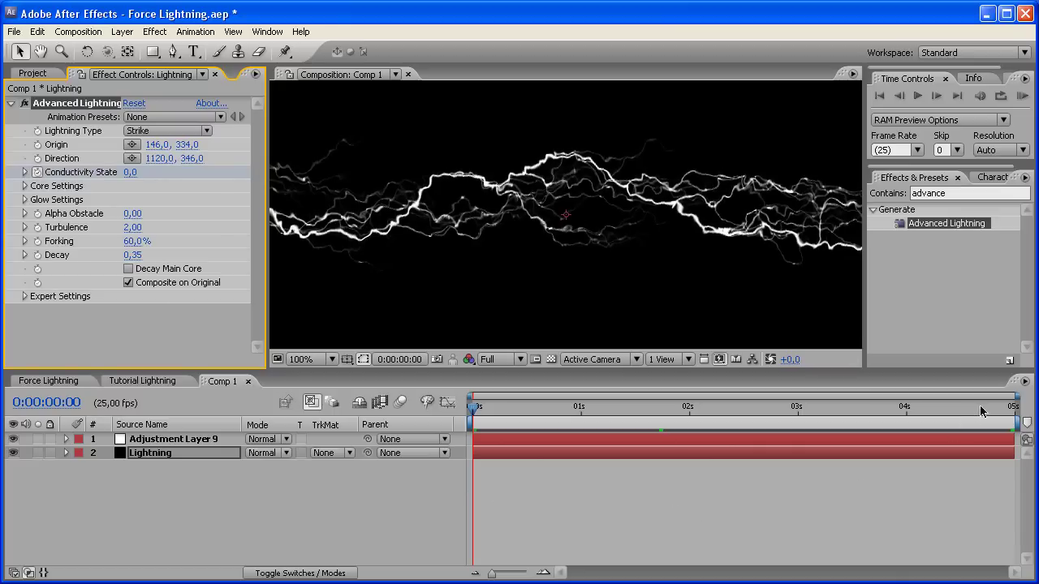
drag(979, 404, 1010, 406)
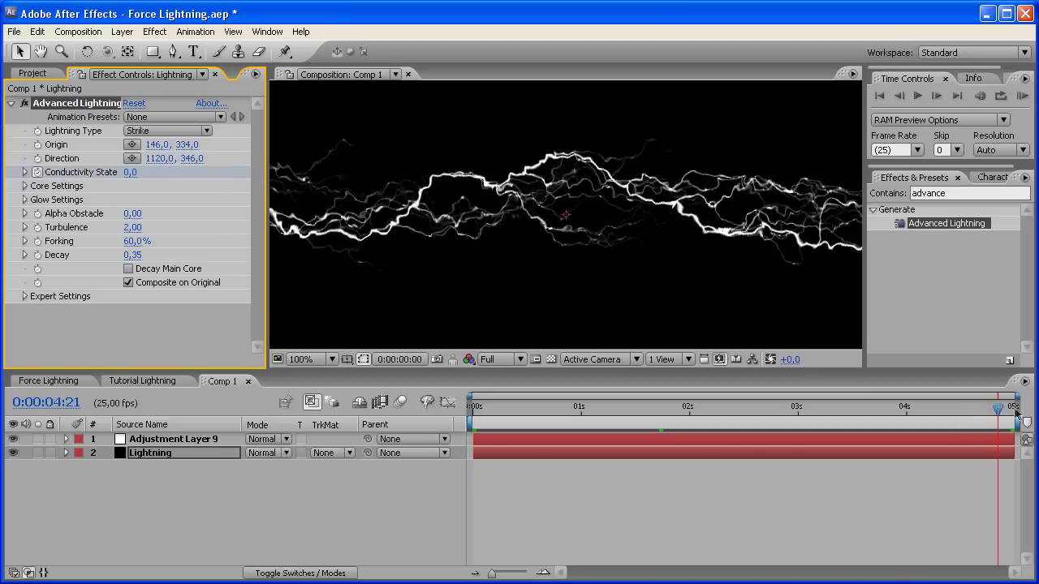
click(128, 173)
text(35)
key(Return)
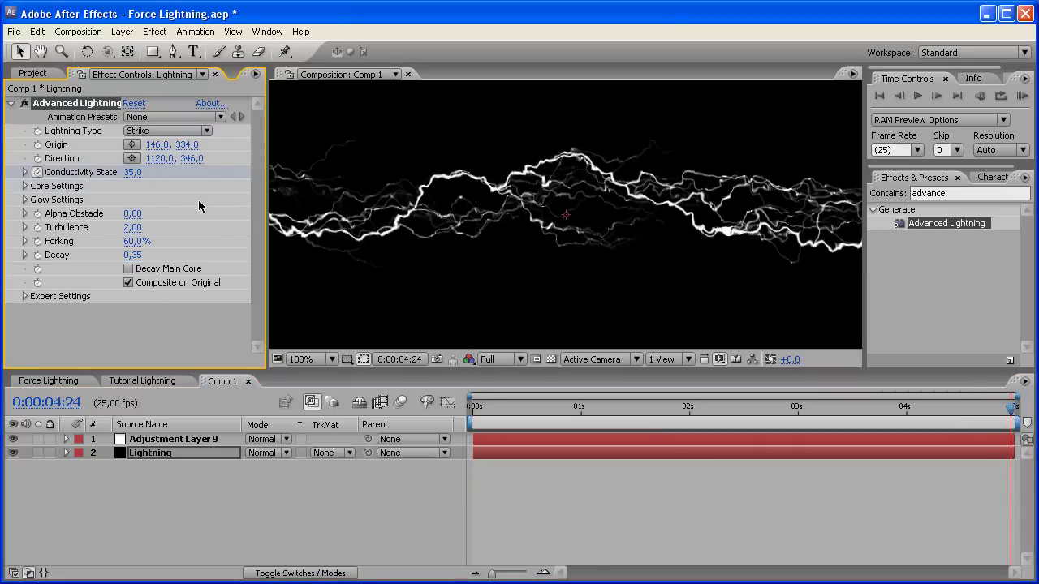
drag(626, 406, 697, 411)
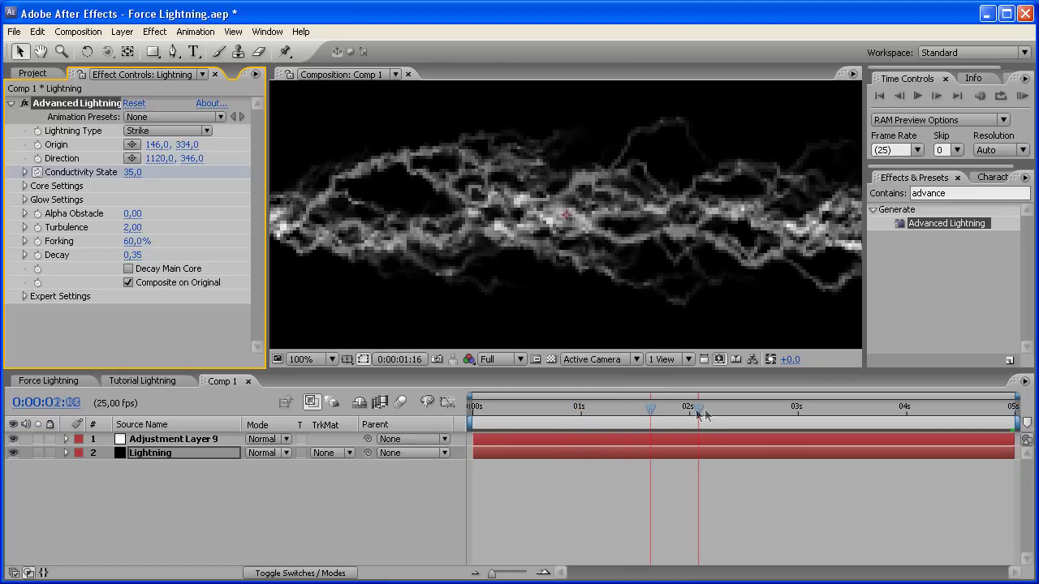
scroll(622, 284, down, 2)
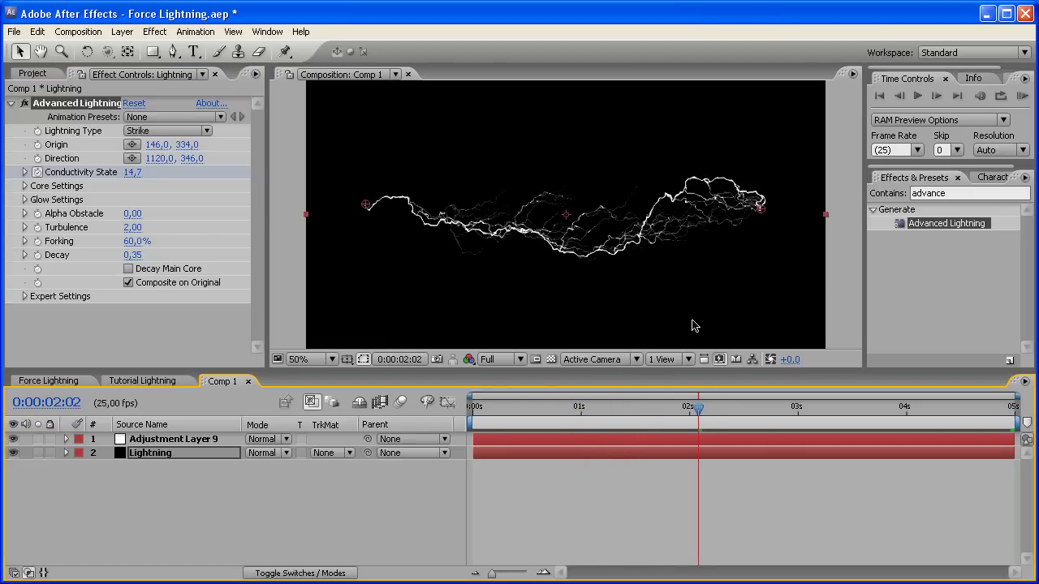
key(KP_0)
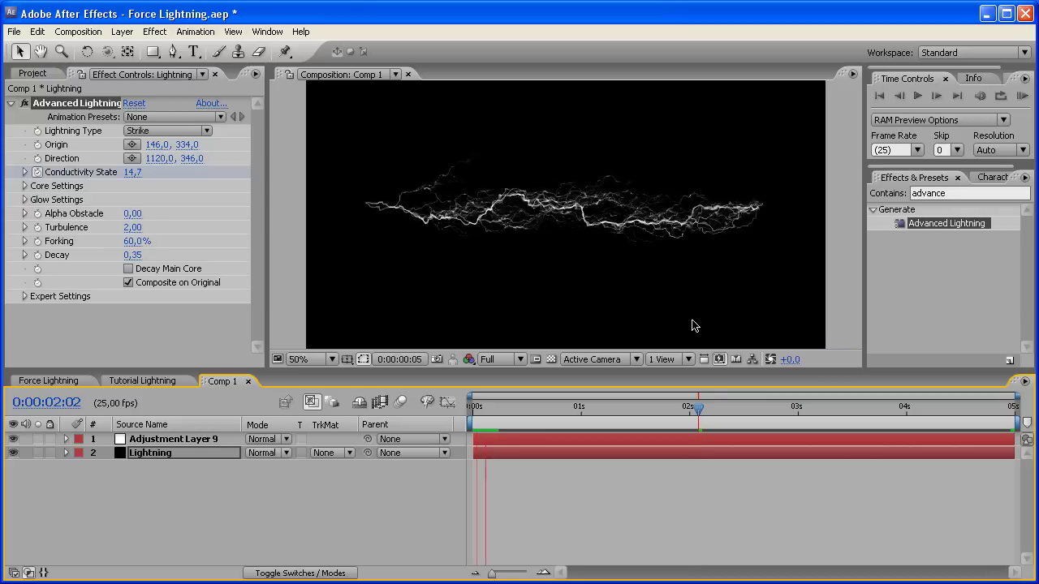
key(space)
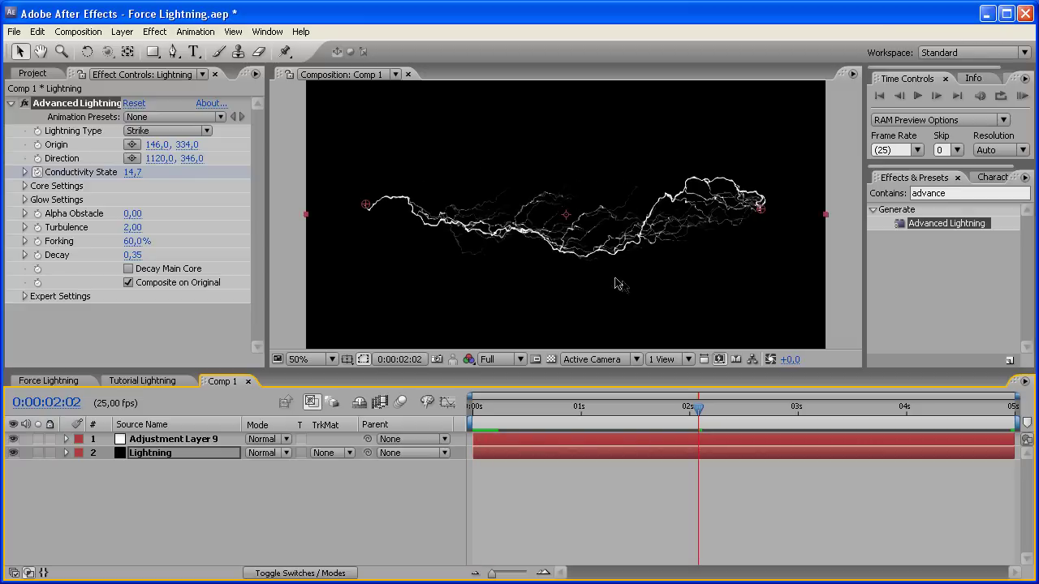
scroll(615, 283, up, 1)
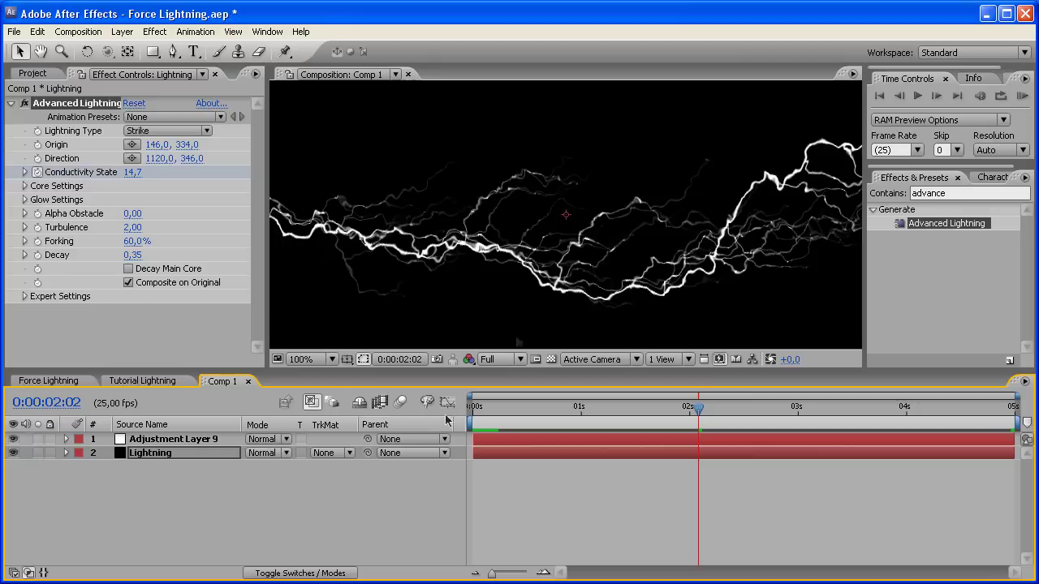
click(205, 480)
Rename the adjustment layer above the Lightning solid from Adjustment Layer 9 to 'Lightning FX'.
click(199, 439)
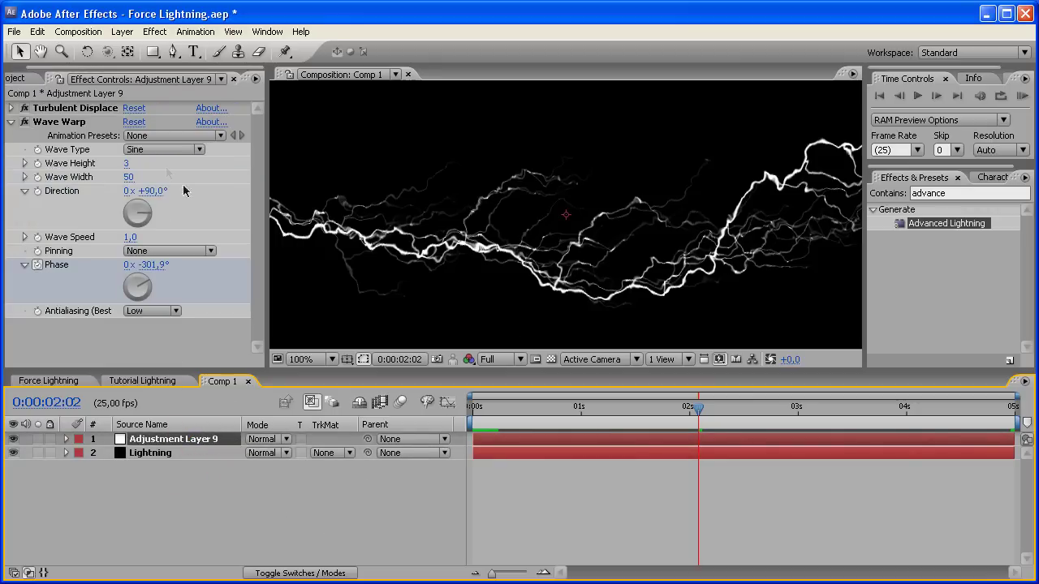
key(Return)
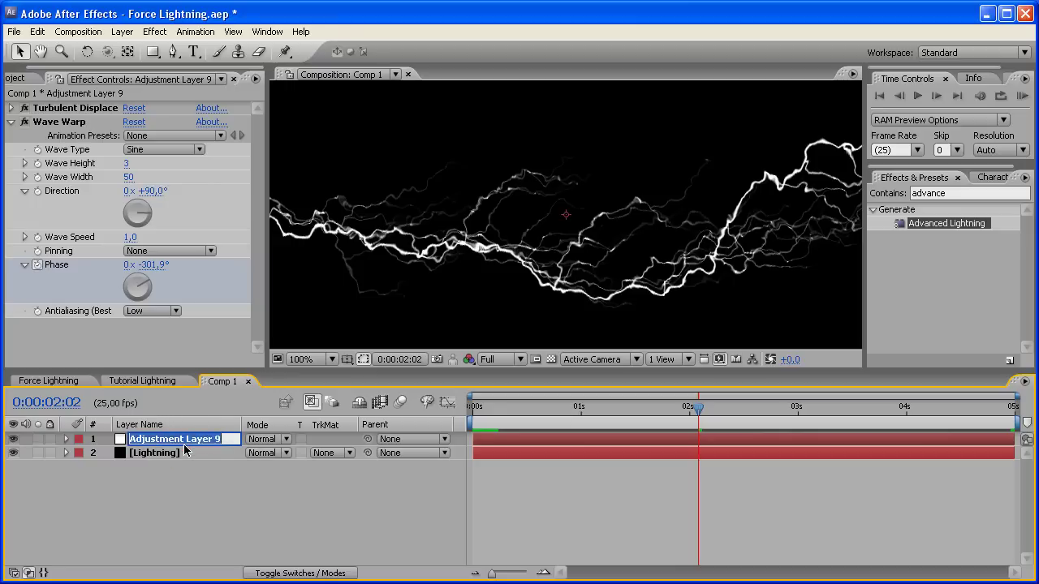
text(Lightning FX)
key(Return)
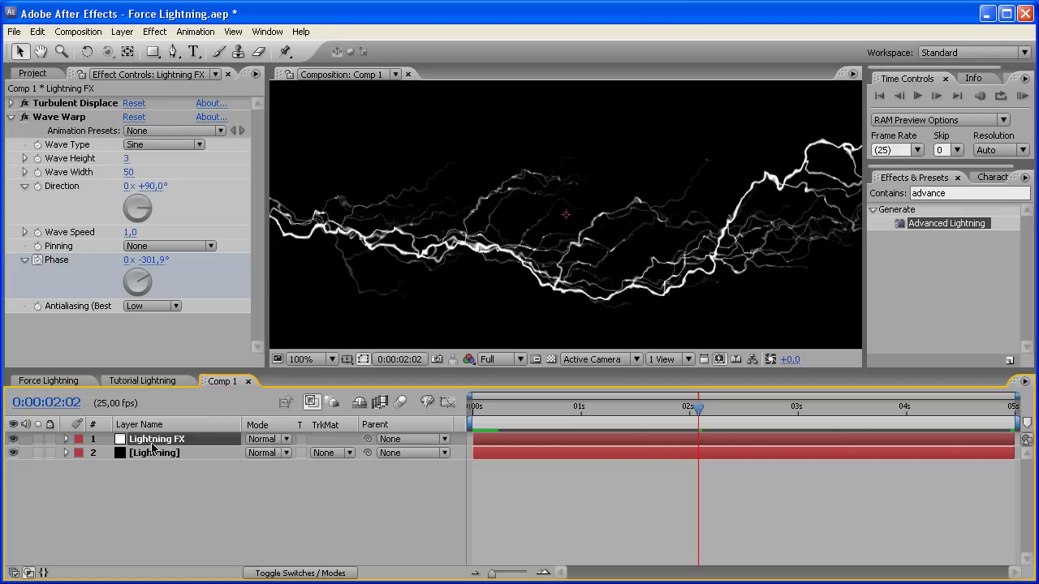
click(122, 31)
Add a new adjustment layer on top named 'Blur 1'.
mouse_move(133, 53)
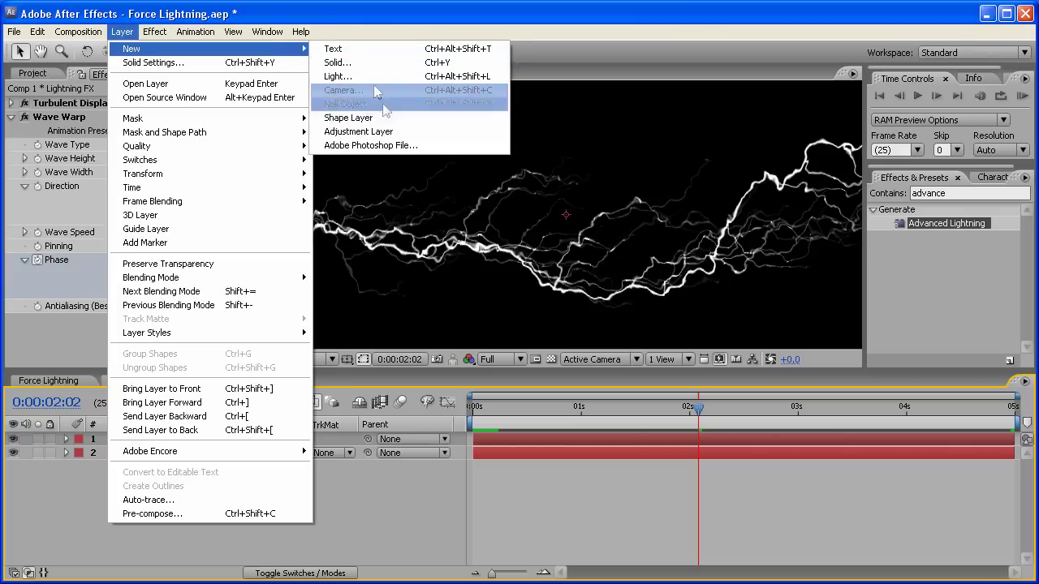
click(399, 132)
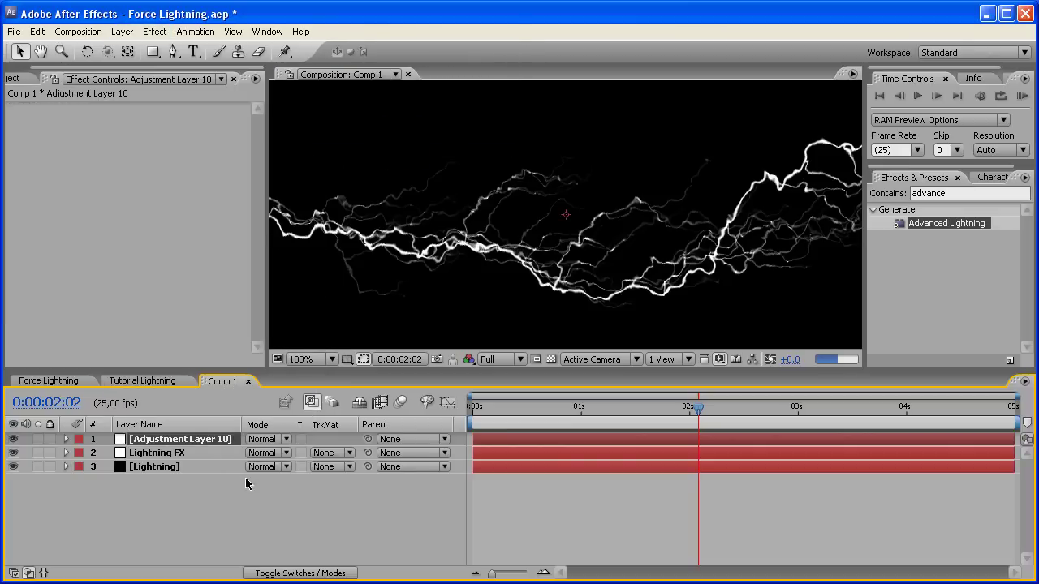
key(Return)
key(BackSpace)
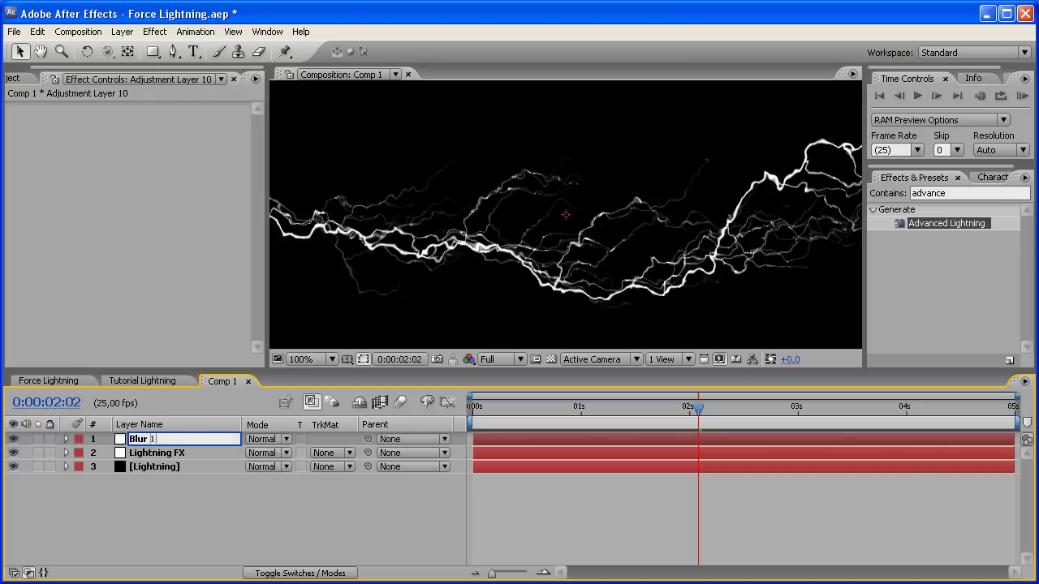
text(Blur 1)
key(Return)
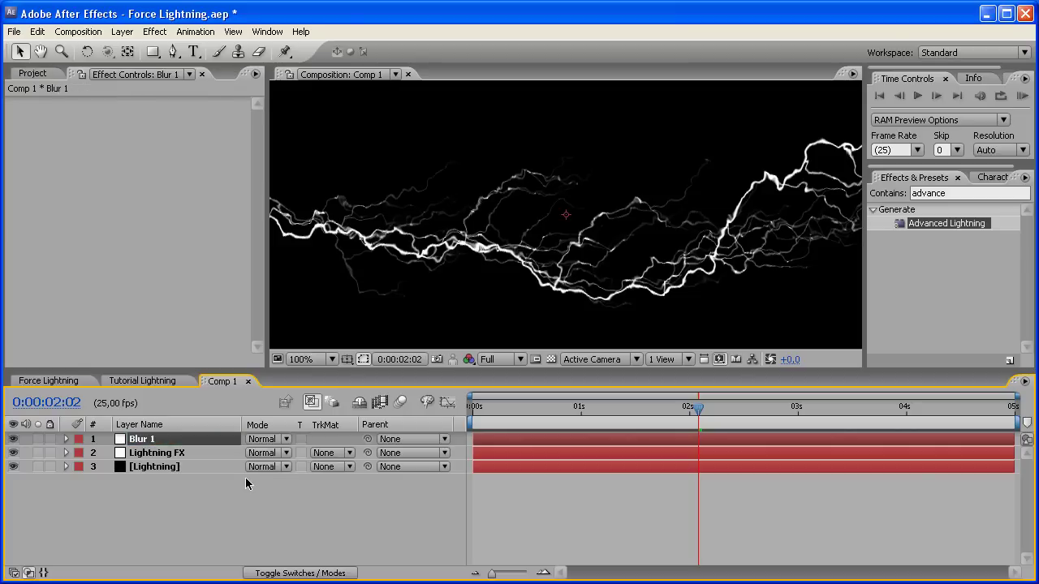
Apply Fast Blur to Blur 1 with Repeat Edge Pixels on and Blurriness 8.
click(152, 34)
mouse_move(296, 128)
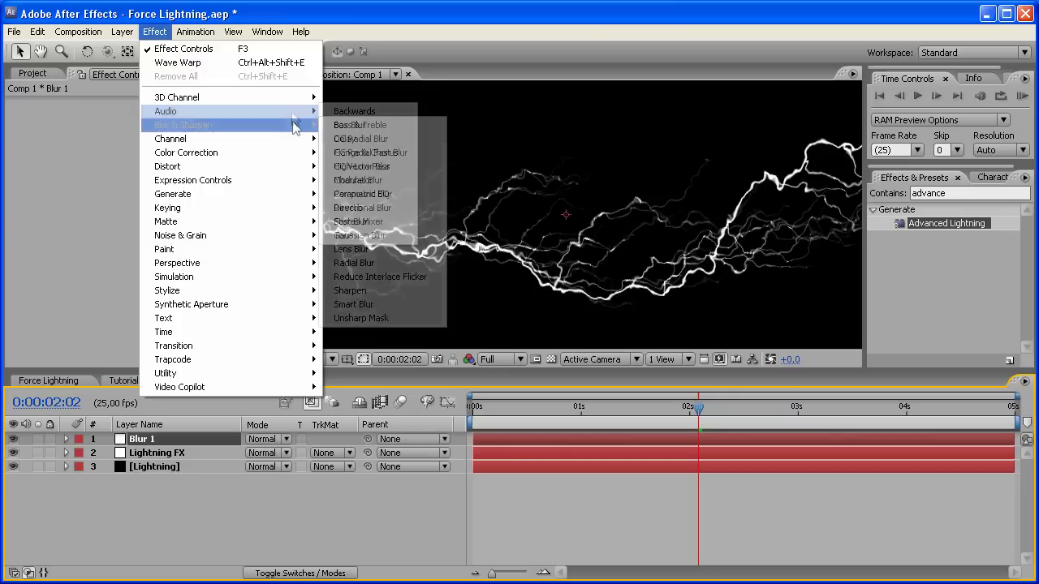
click(382, 223)
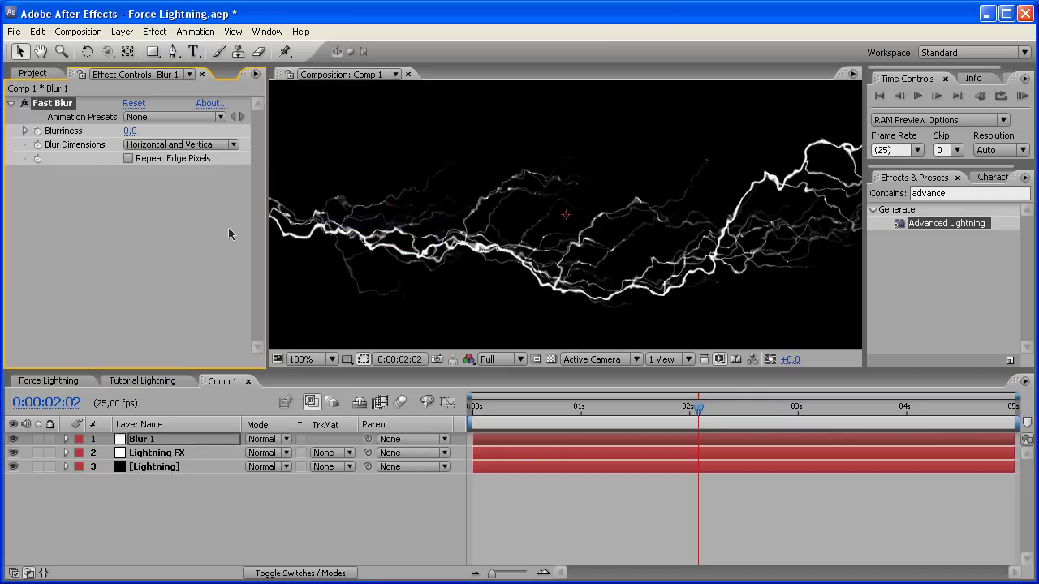
click(127, 158)
click(130, 130)
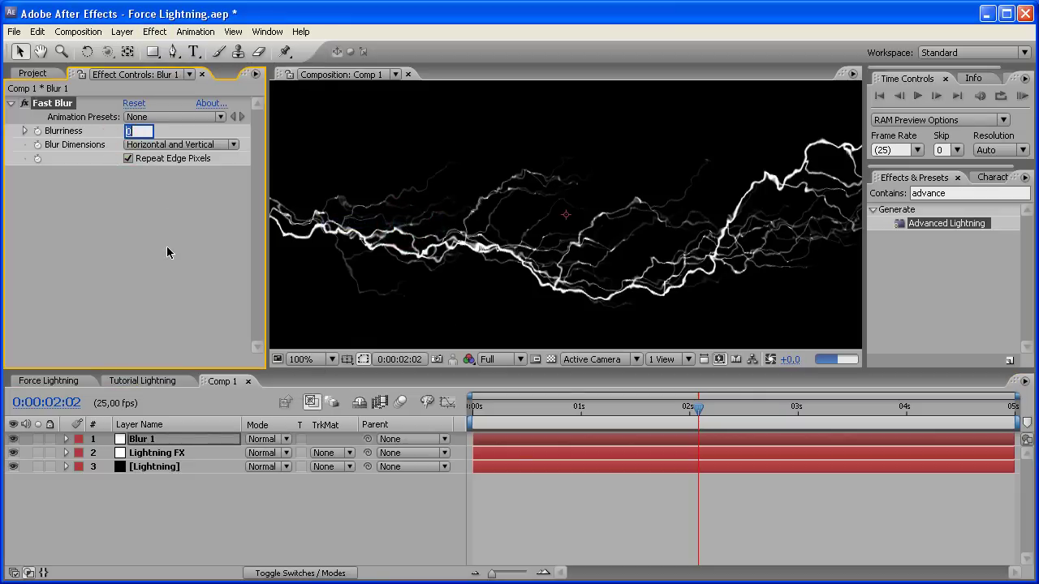
key(Return)
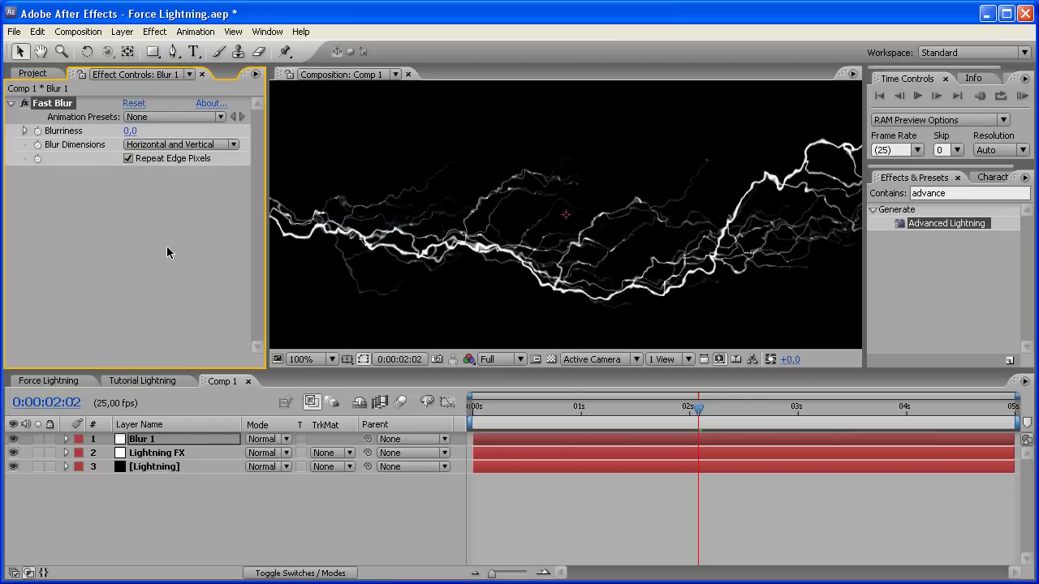
key(KP_Enter)
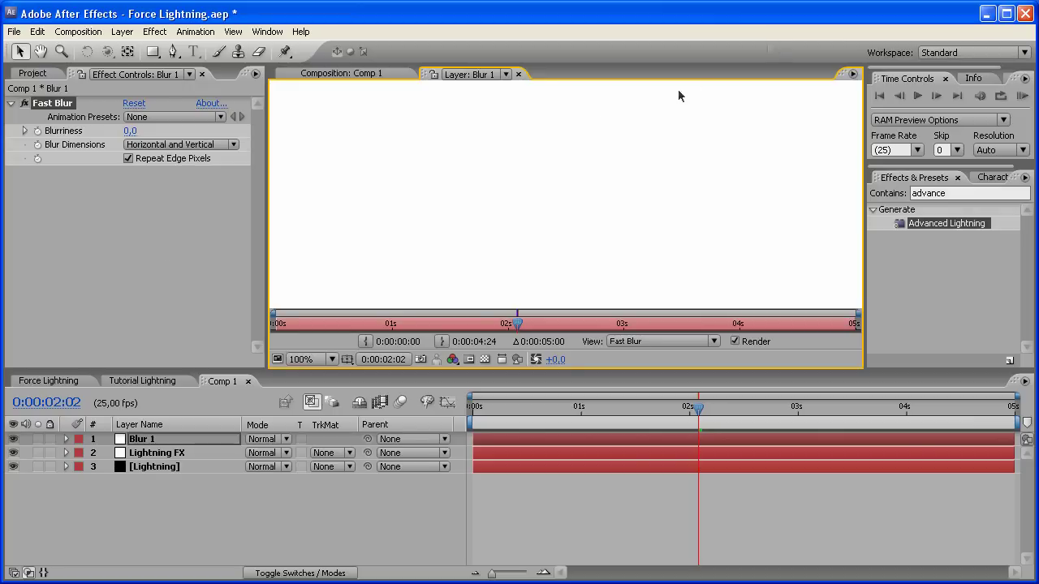
click(518, 74)
click(130, 130)
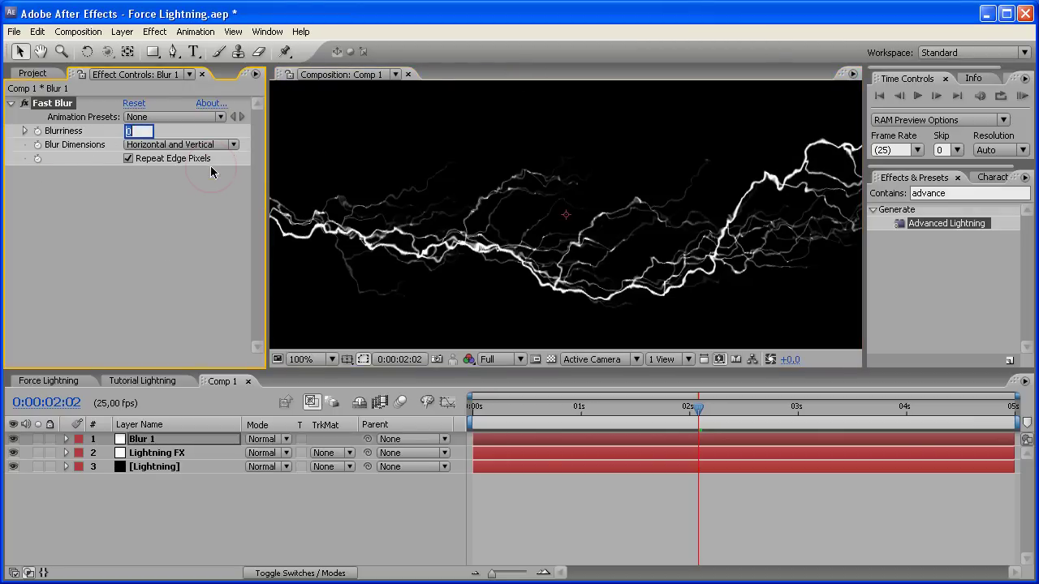
key(Return)
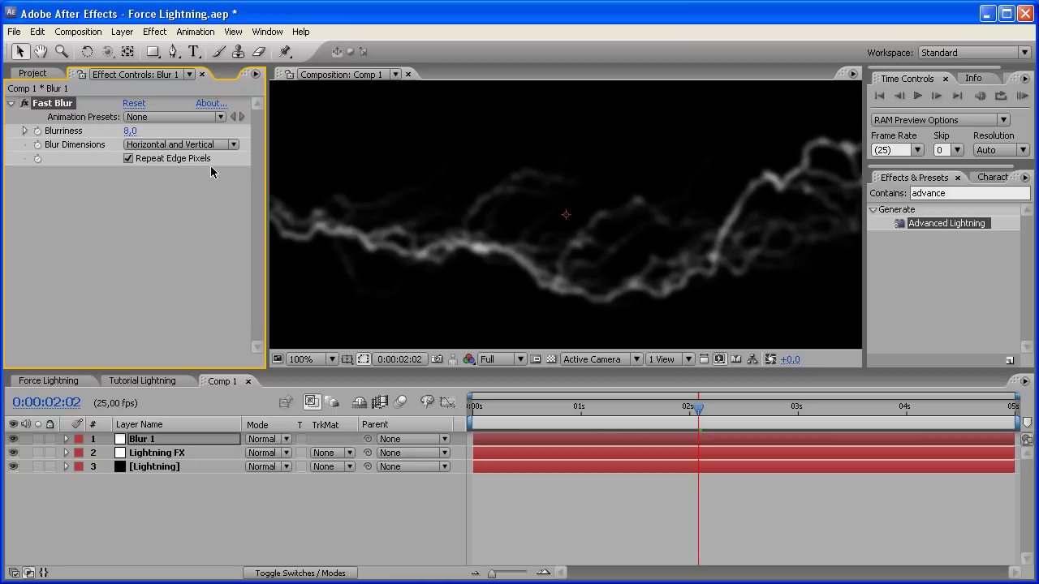
click(163, 439)
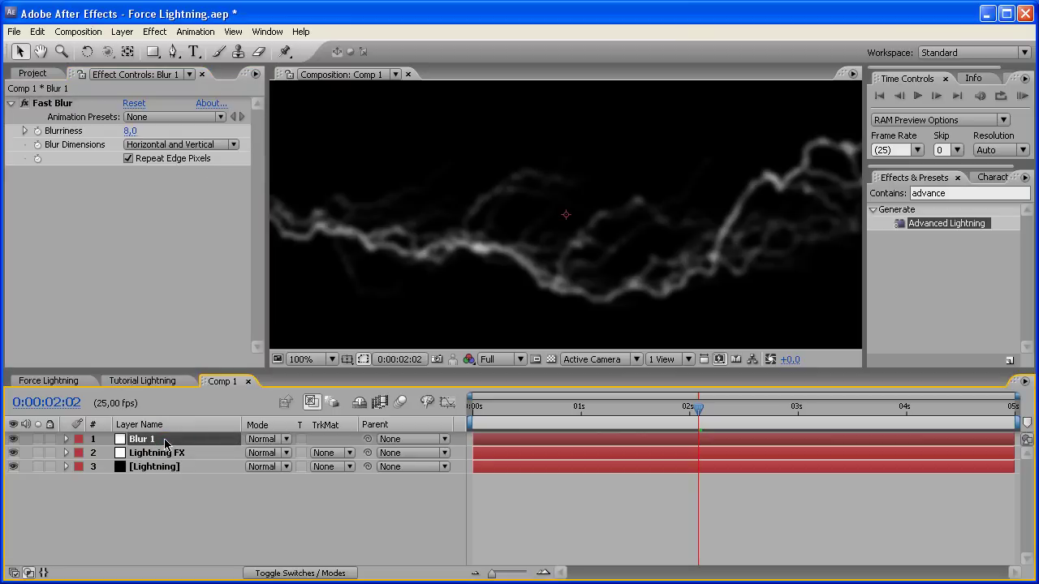
Duplicate the blur layer three times and set Blur 2's Blurriness to 16.
key(ctrl+d)
key(ctrl+d)
key(ctrl+d)
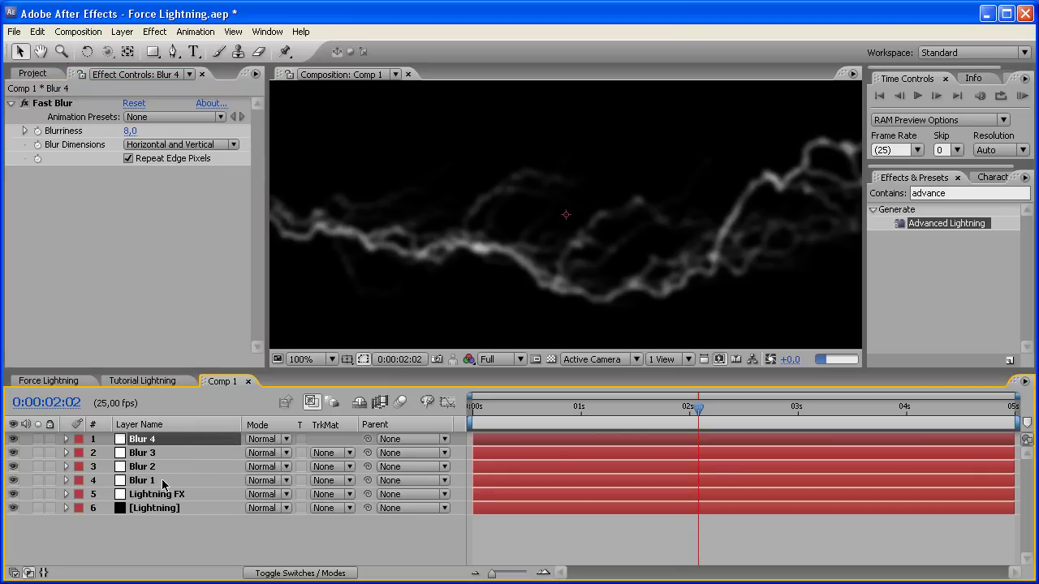
click(166, 467)
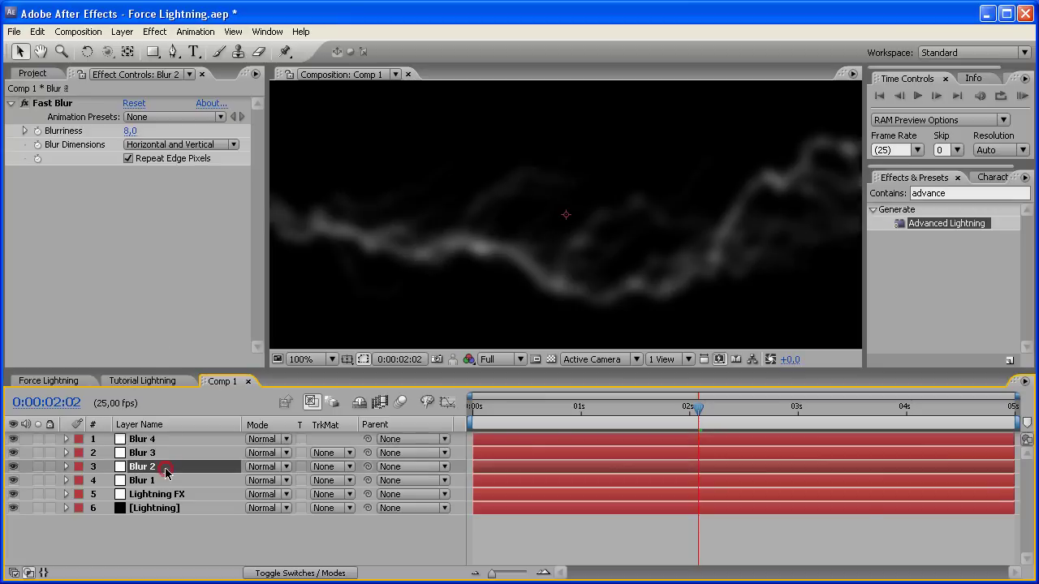
click(130, 131)
text(1)
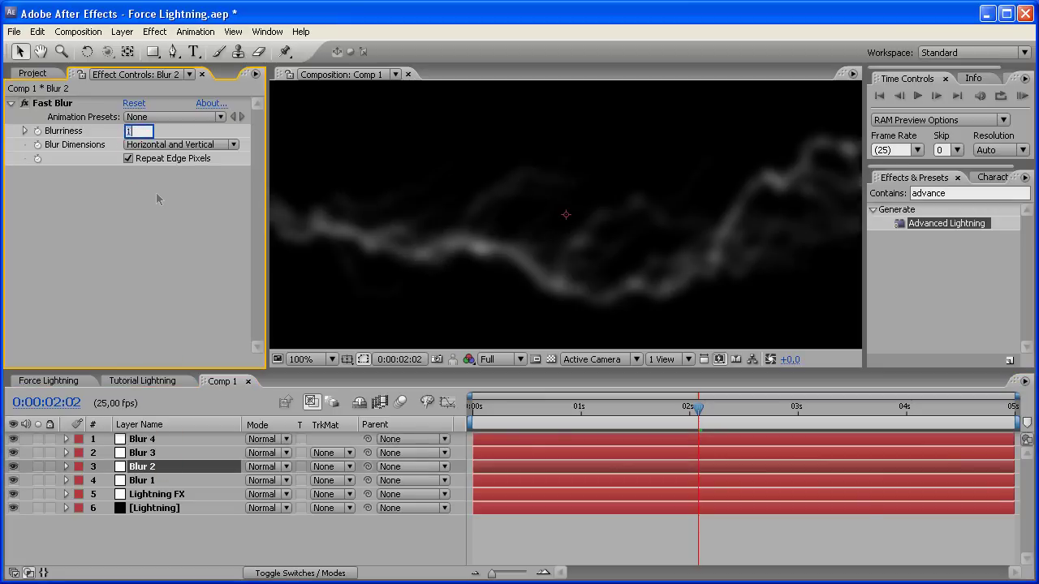
text(6)
key(Return)
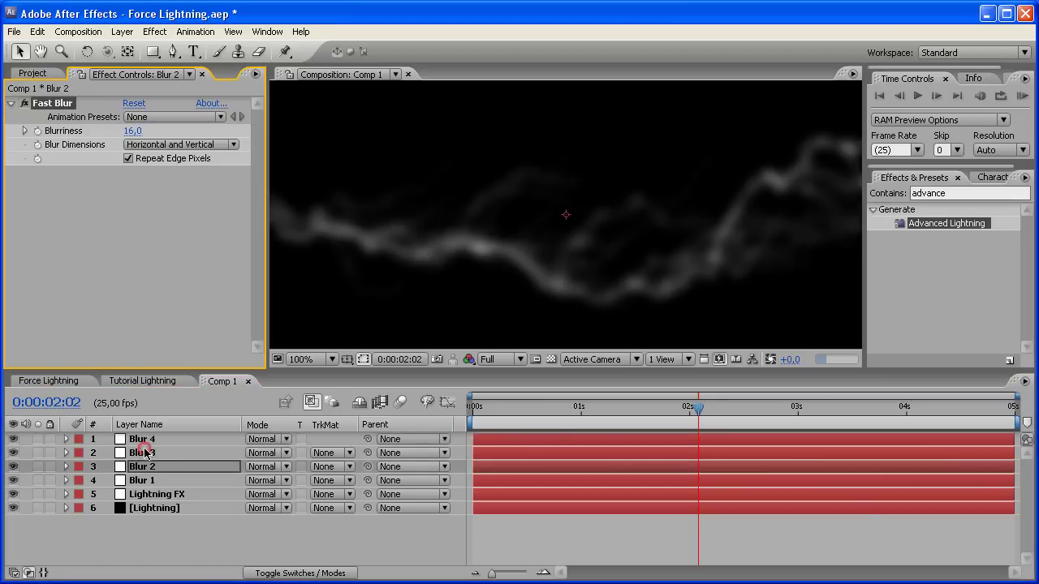
Set Blur 3's Blurriness to 32 and Blur 4's to 180.
click(142, 453)
click(132, 131)
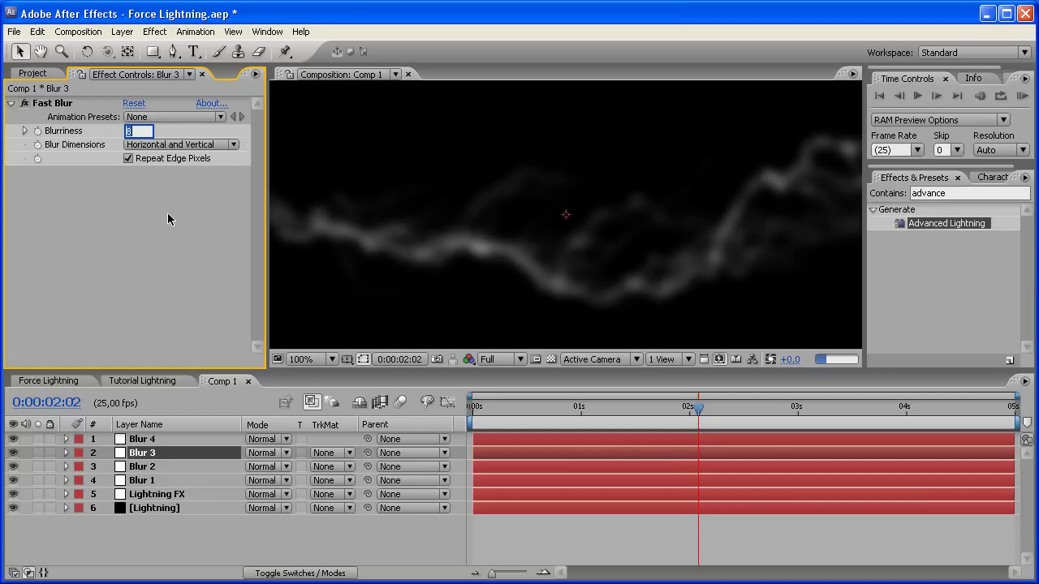
text(32)
key(Return)
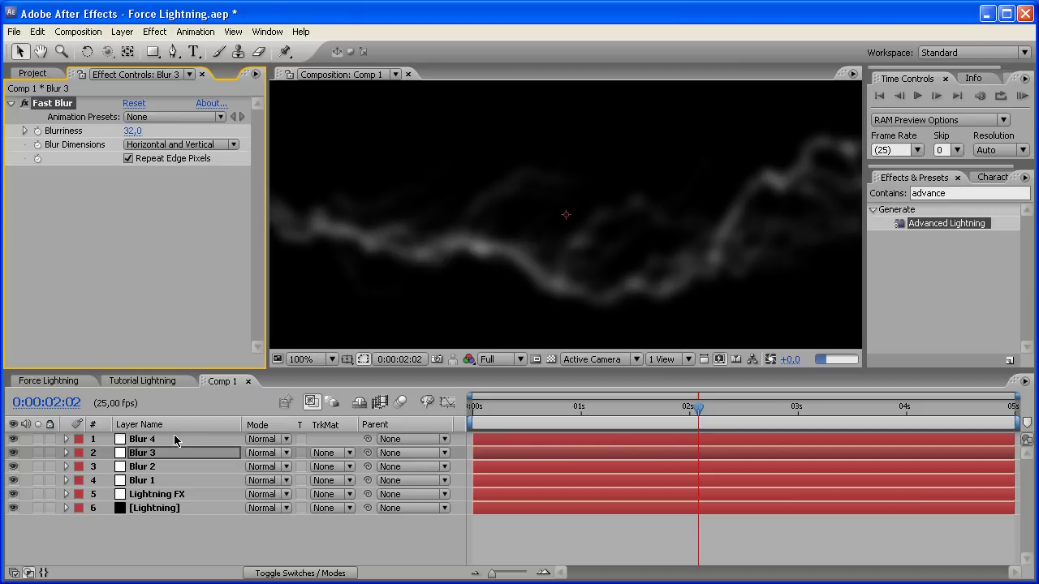
click(177, 439)
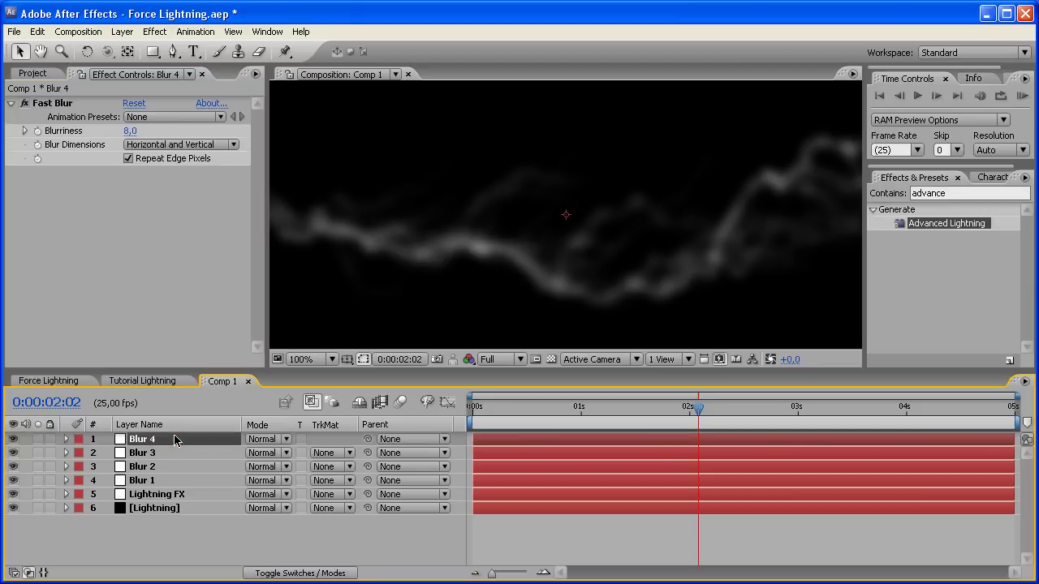
click(129, 131)
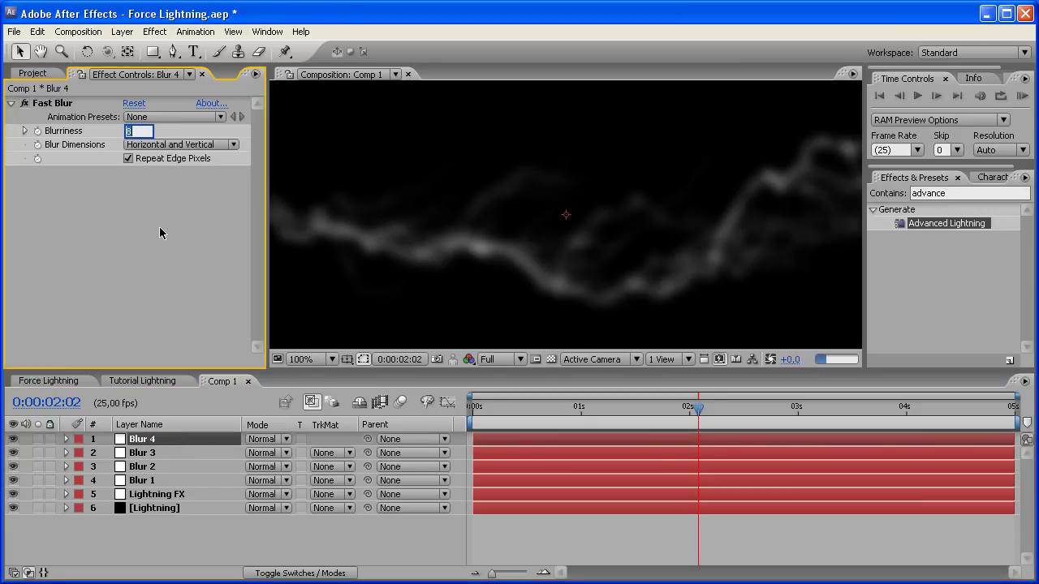
text(180)
key(Return)
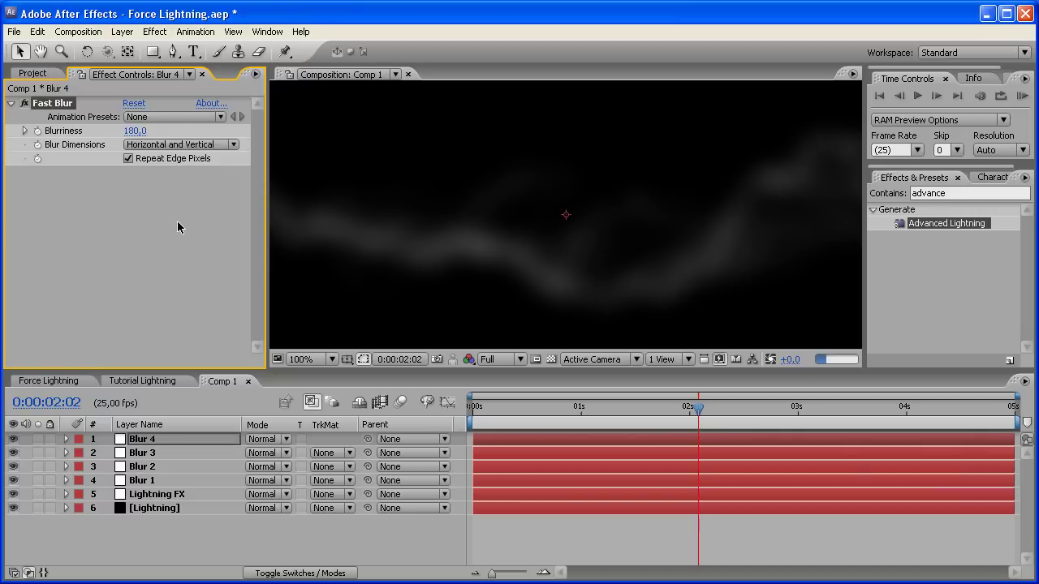
key(comma)
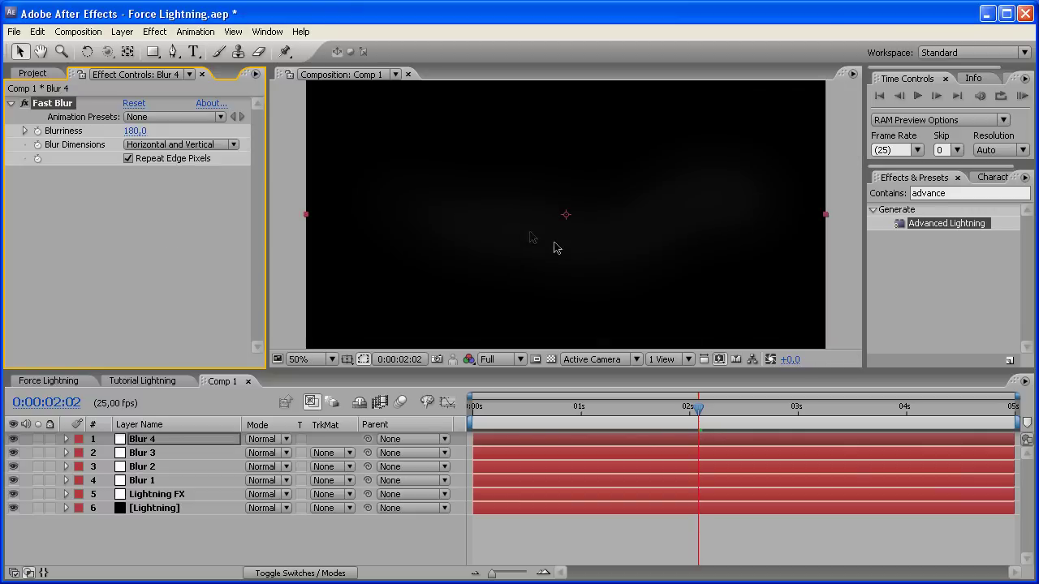
key(comma)
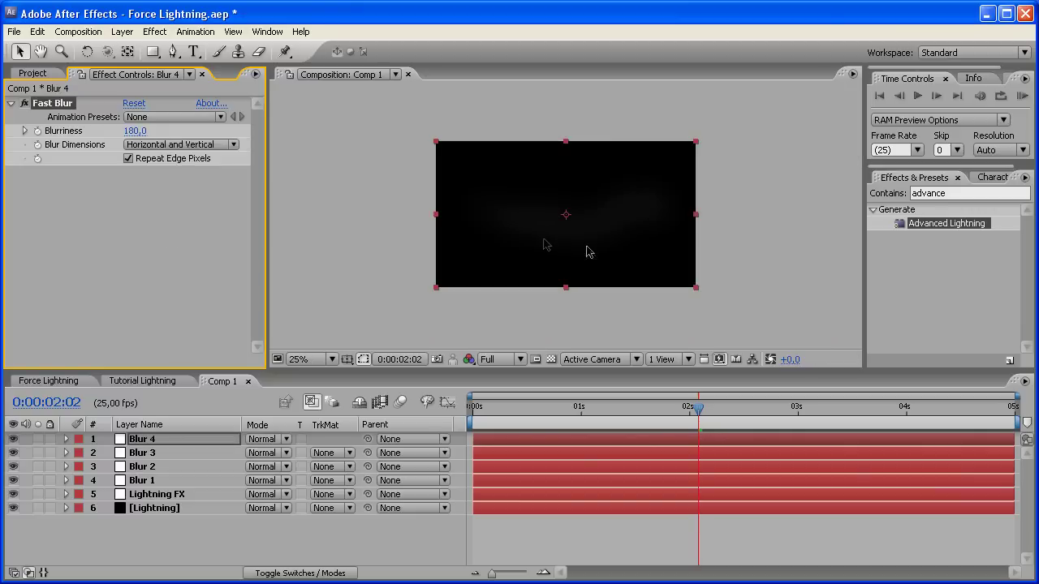
Switch Blur 1 through Blur 4 together to the Screen blend mode.
shift+click(183, 482)
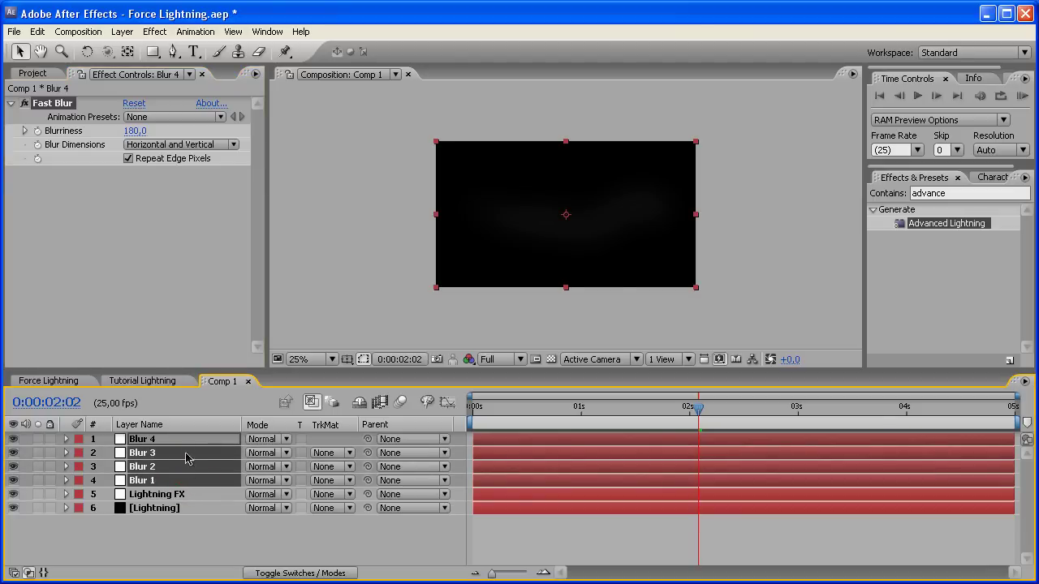
click(285, 465)
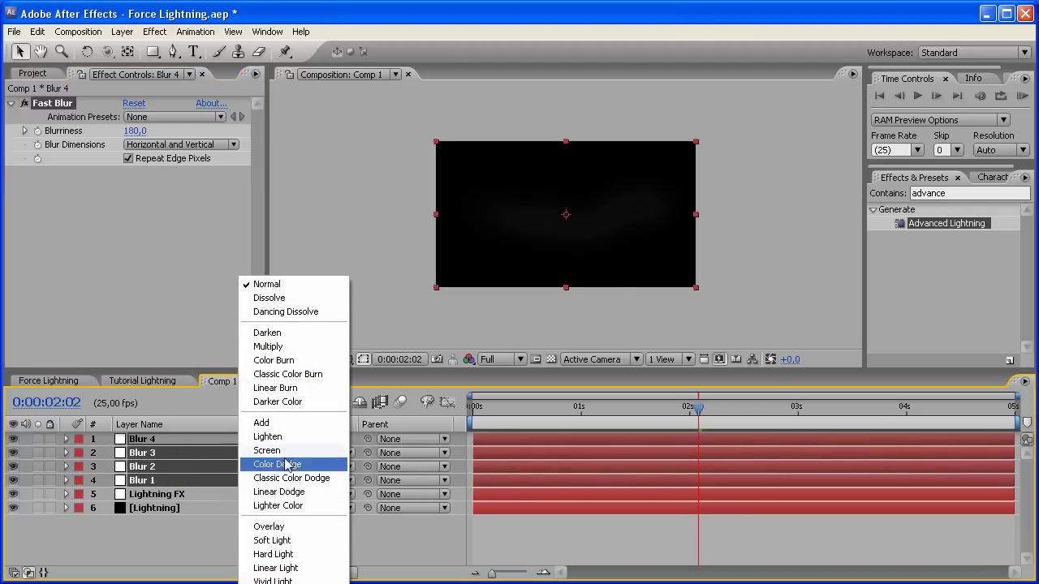
click(276, 451)
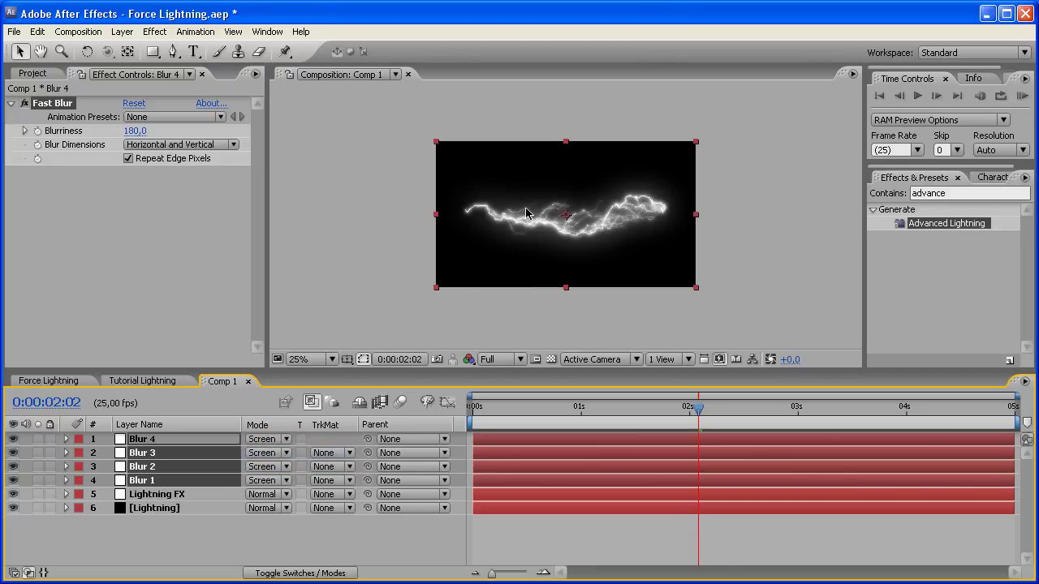
key(period)
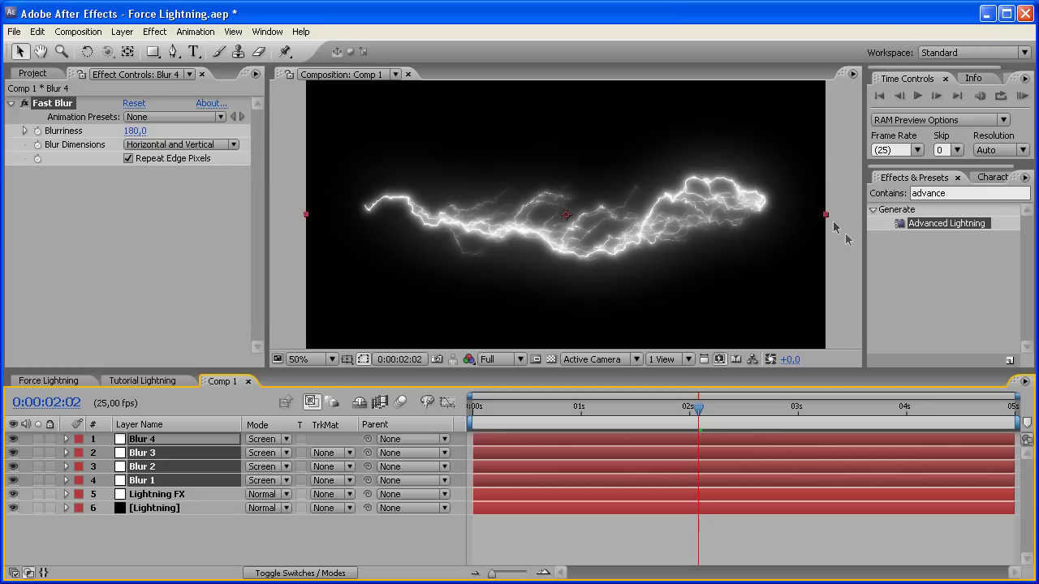
key(period)
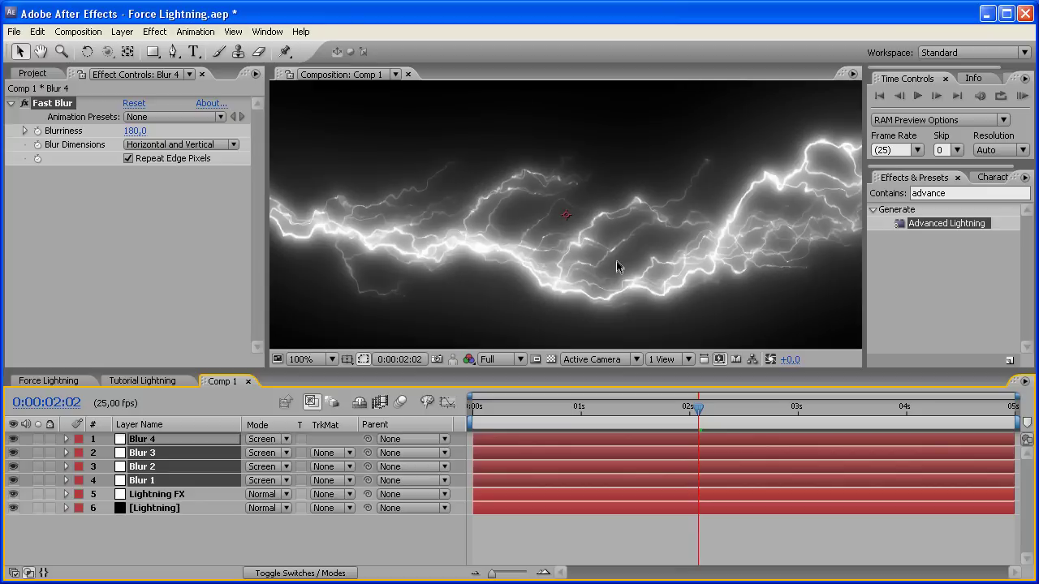
key(comma)
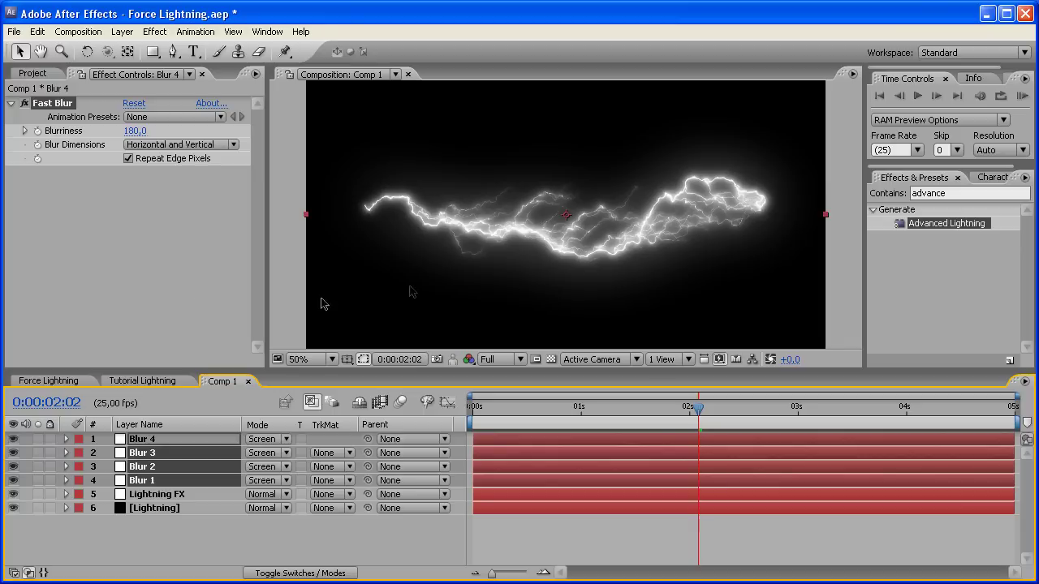
click(180, 528)
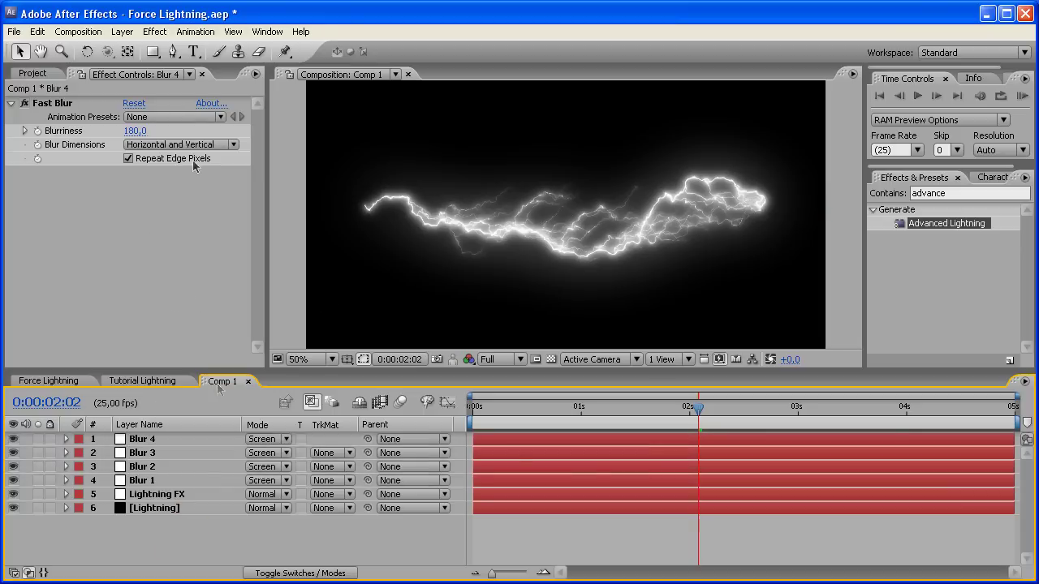
Add a new adjustment layer on top named 'Color'.
click(122, 32)
mouse_move(292, 49)
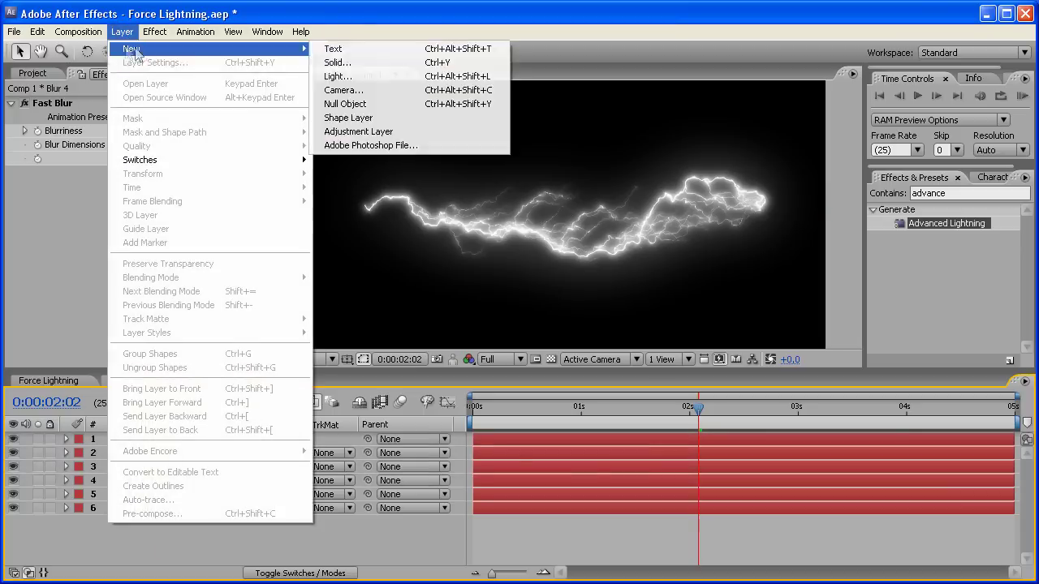
click(392, 132)
key(Return)
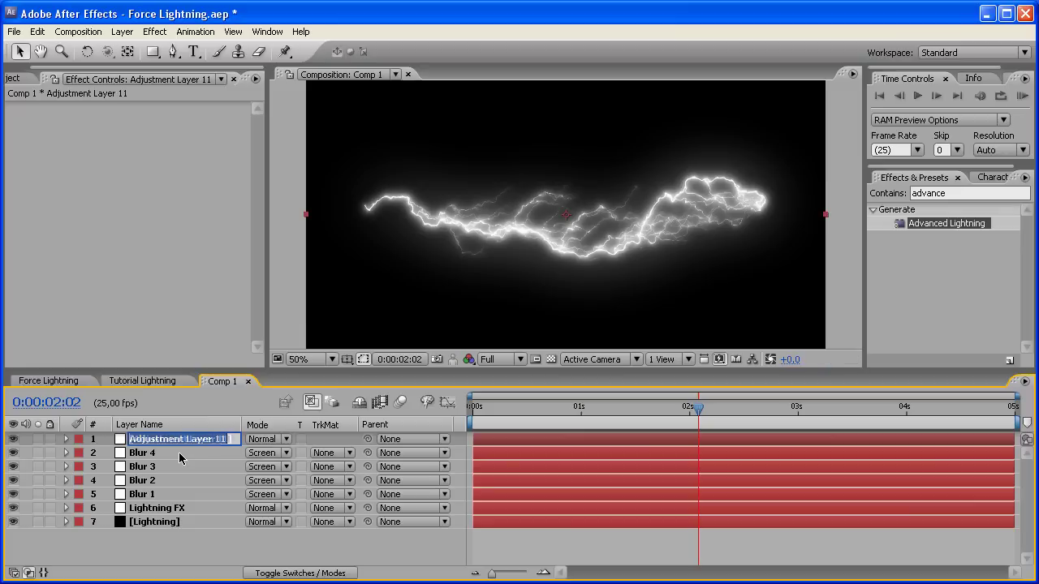
text(Col)
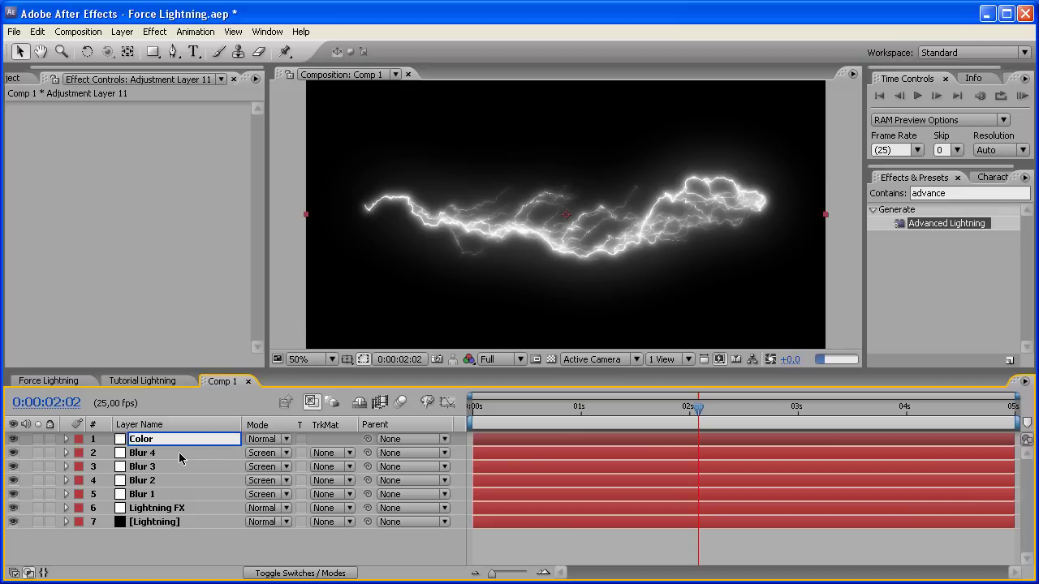
text(or)
key(Return)
Apply Color Correction > Color Balance to the Color layer.
click(154, 31)
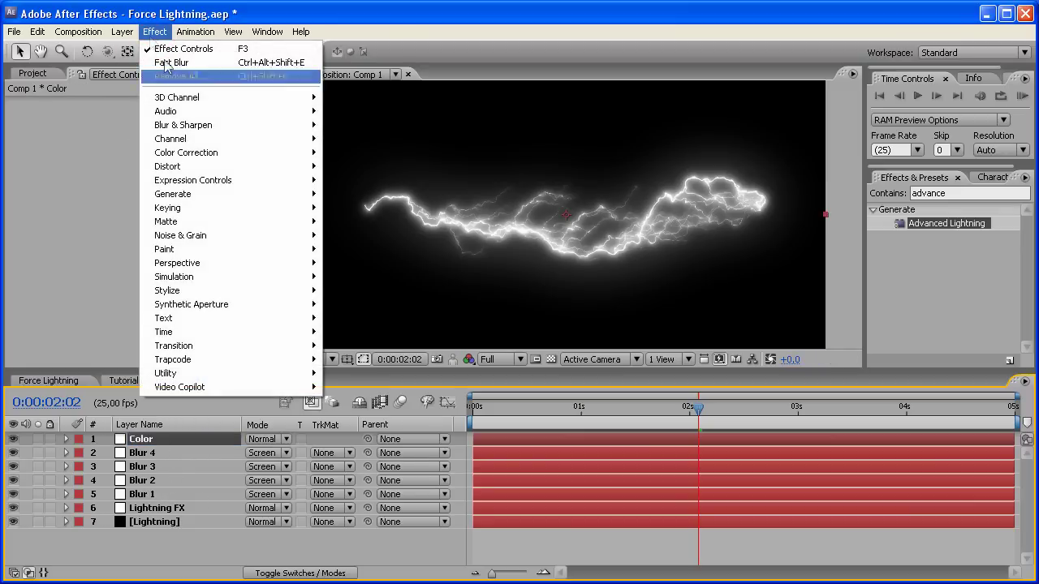
mouse_move(234, 154)
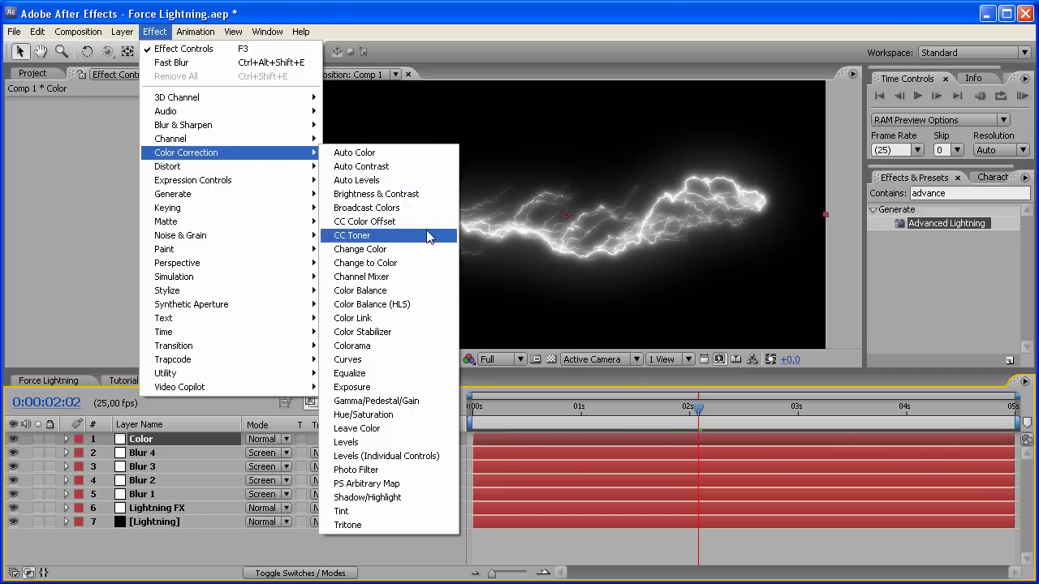
click(414, 292)
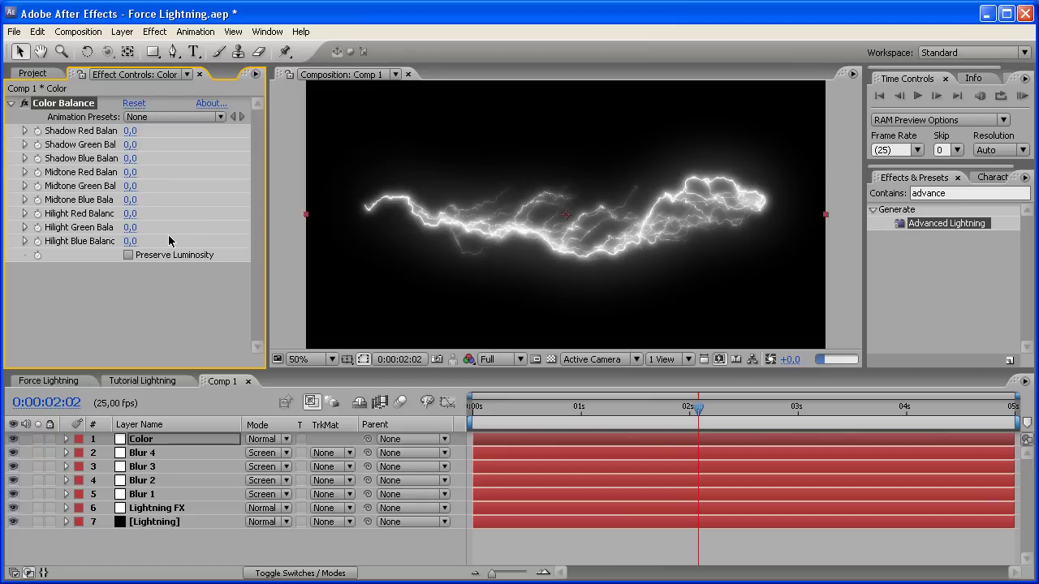
Set Color Balance Midtone Blue to 100, Midtone Green to 35 and Hilight Blue to 100.
click(129, 199)
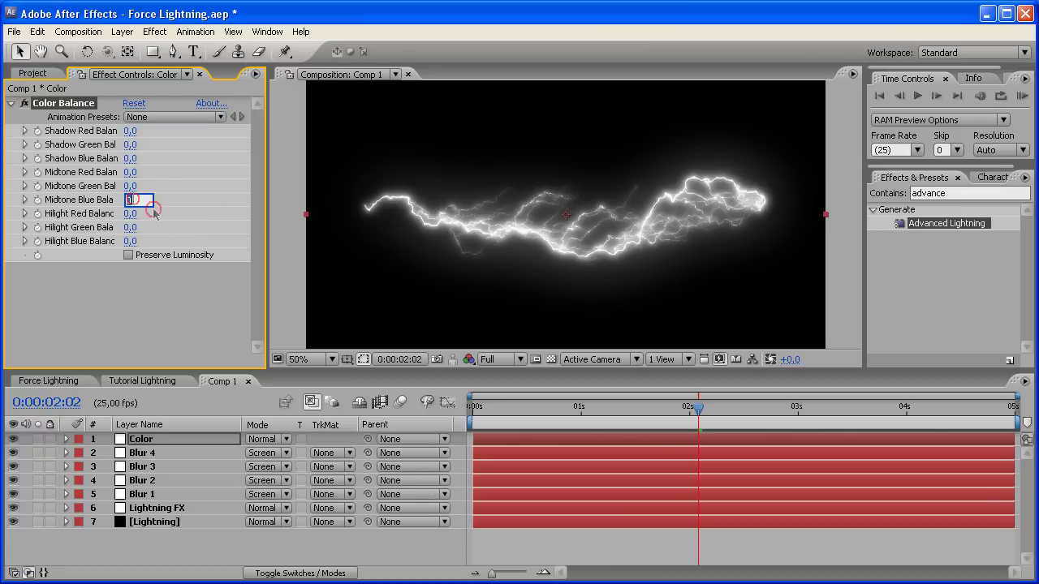
text(100)
key(Return)
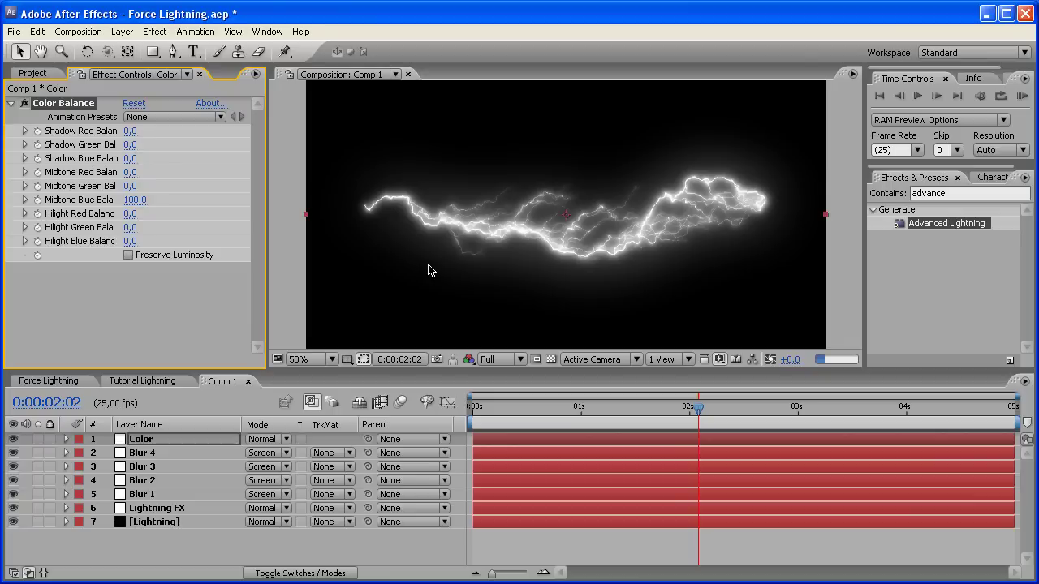
scroll(582, 239, up, 1)
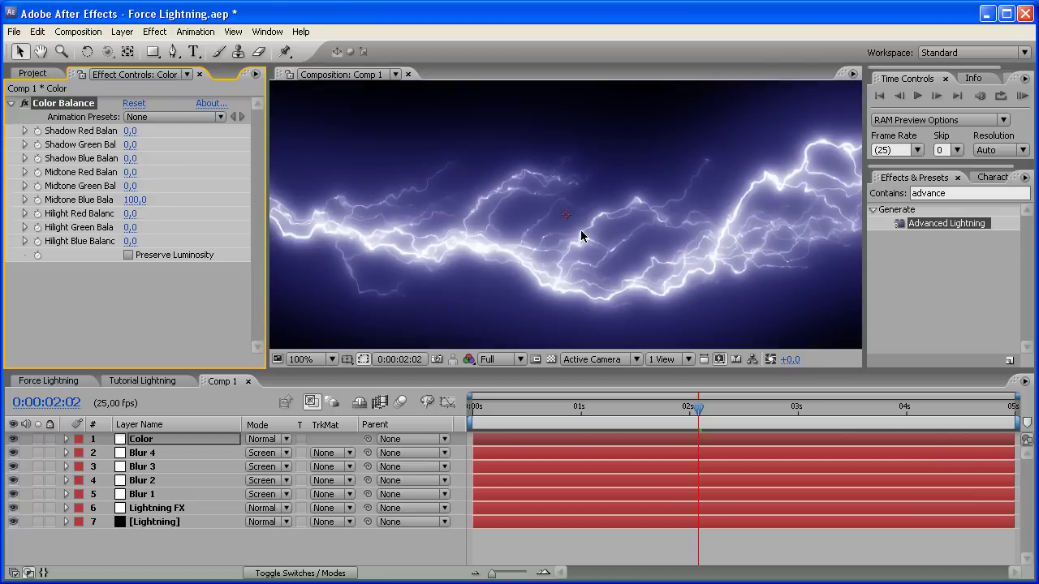
click(130, 185)
text(35)
key(Return)
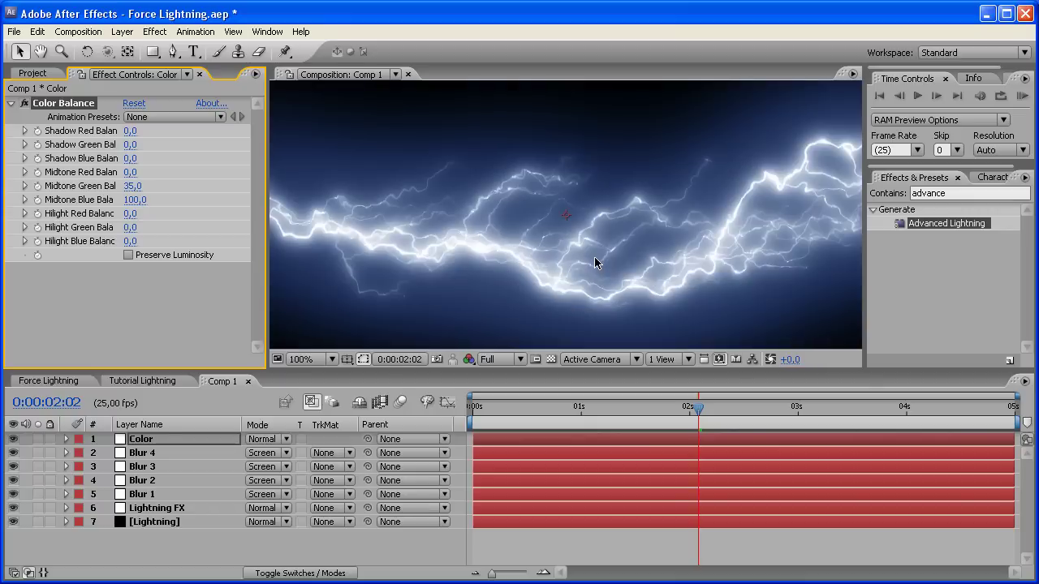
click(131, 241)
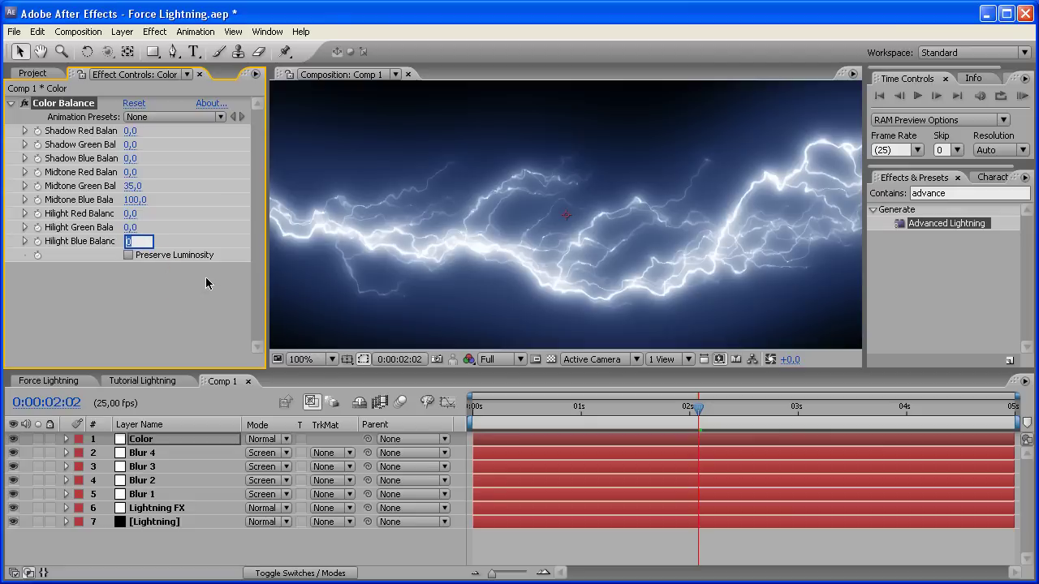
text(100)
key(Return)
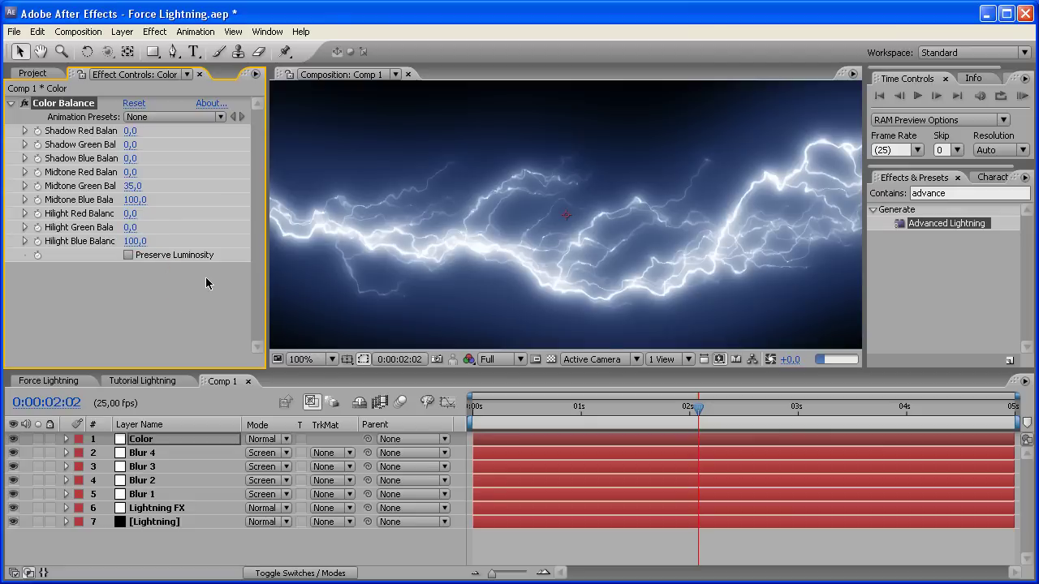
scroll(498, 279, down, 1)
scroll(638, 261, up, 3)
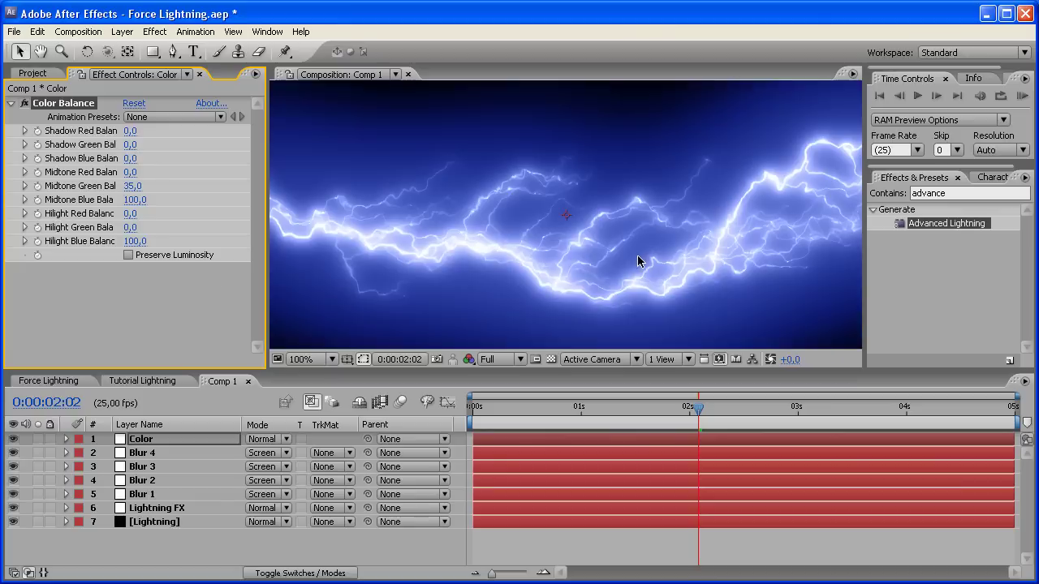
Set Hilight Green Balance to 20 and try Hilight Red values of 10, 0 and 50.
click(129, 228)
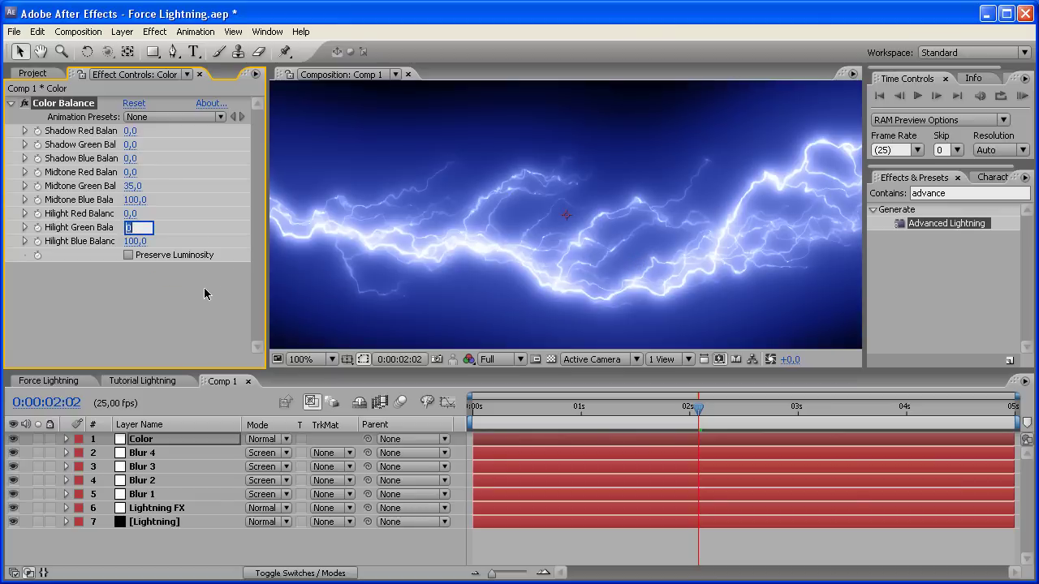
text(20)
key(Return)
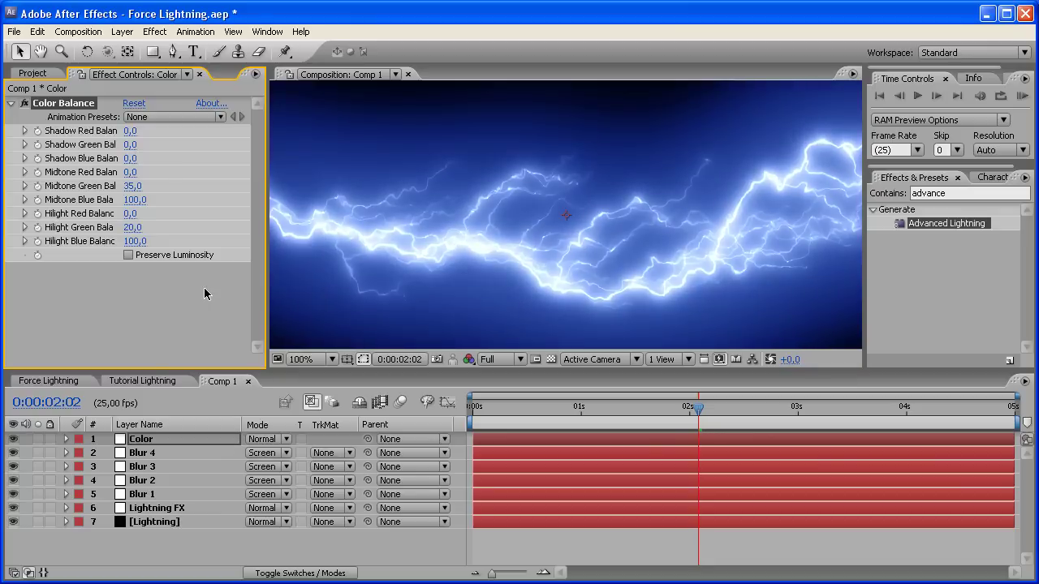
click(130, 214)
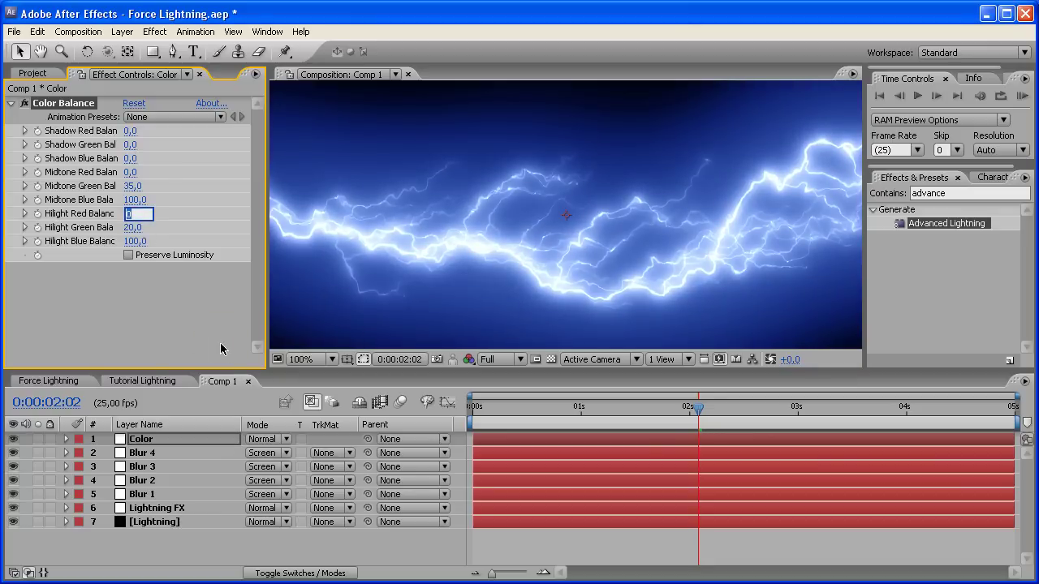
text(10)
key(Return)
click(134, 217)
text(0)
key(Return)
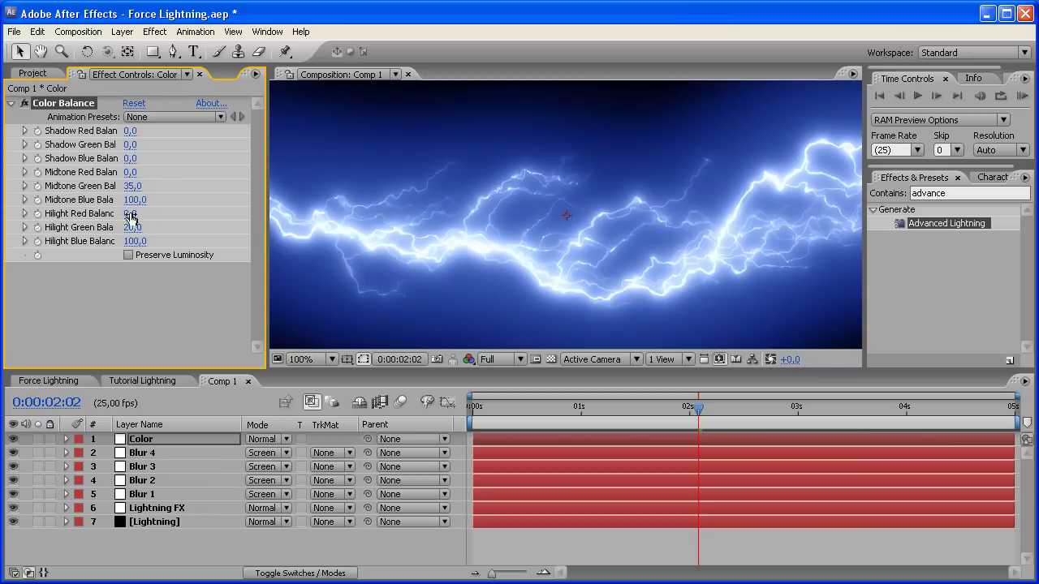
click(130, 216)
text(50)
key(Return)
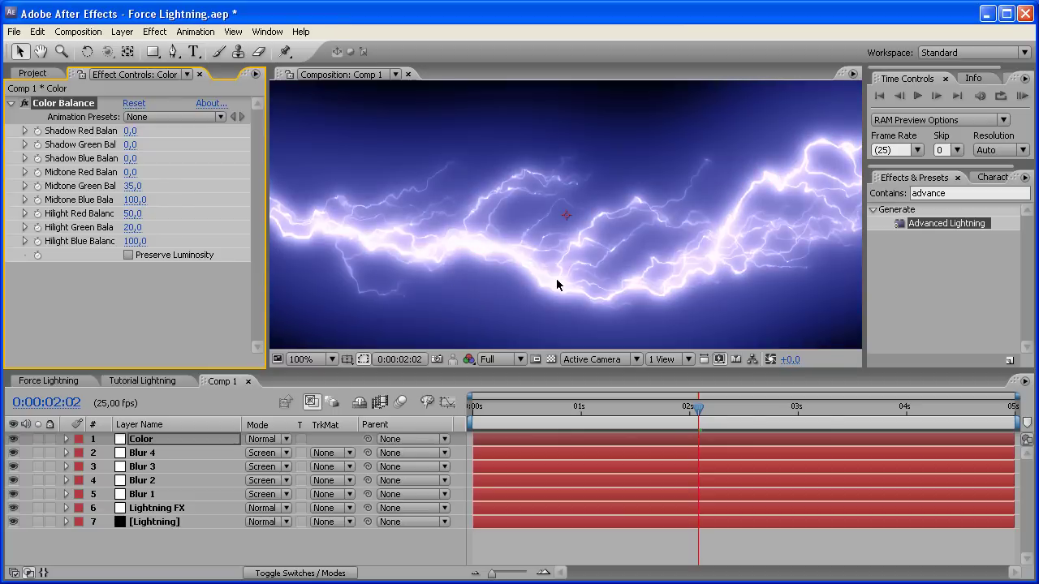
scroll(555, 280, down, 2)
scroll(556, 280, up, 2)
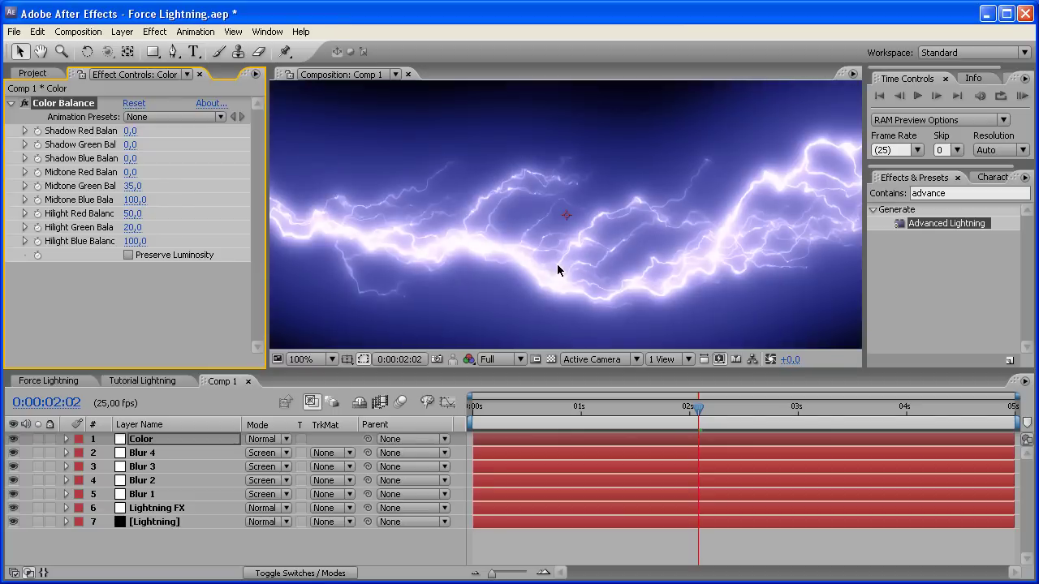
Settle Hilight Red Balance at 10 and turn on Preserve Luminosity.
click(131, 214)
text(10)
key(Return)
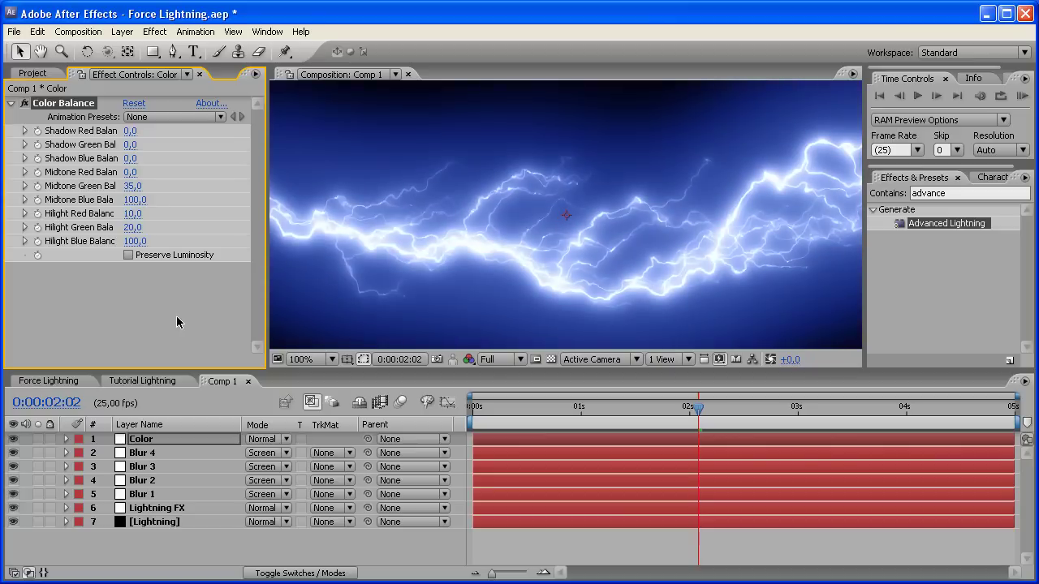
click(128, 255)
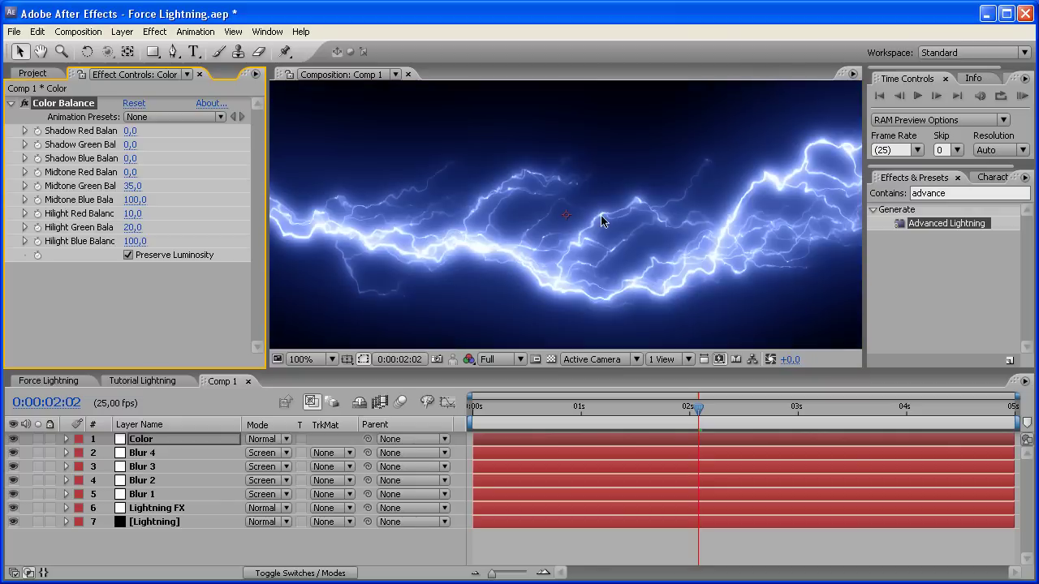
key(comma)
Deselect the Color layer and select the Lightning layer to show its Advanced Lightning controls.
click(403, 549)
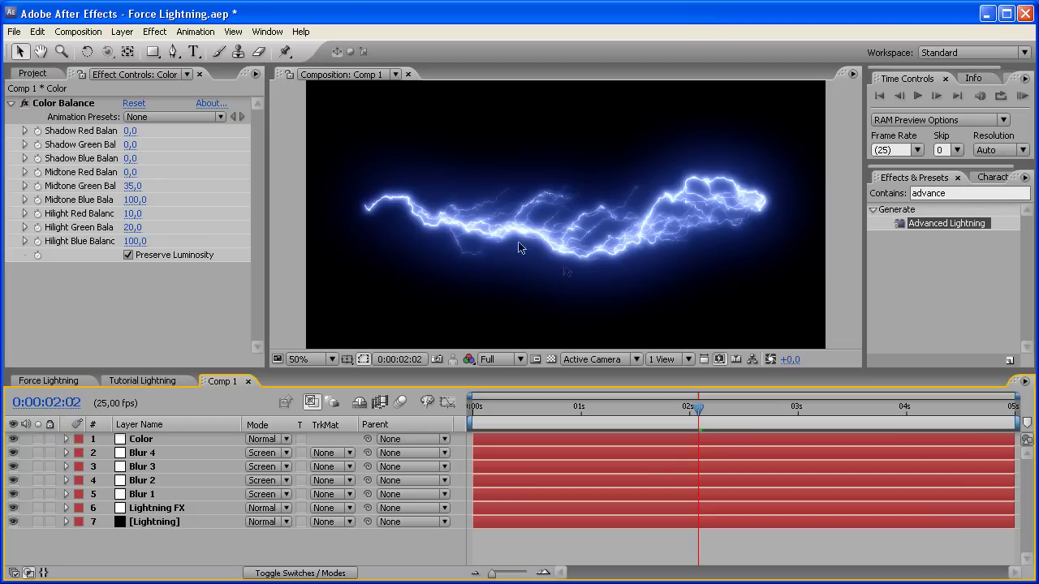
click(121, 32)
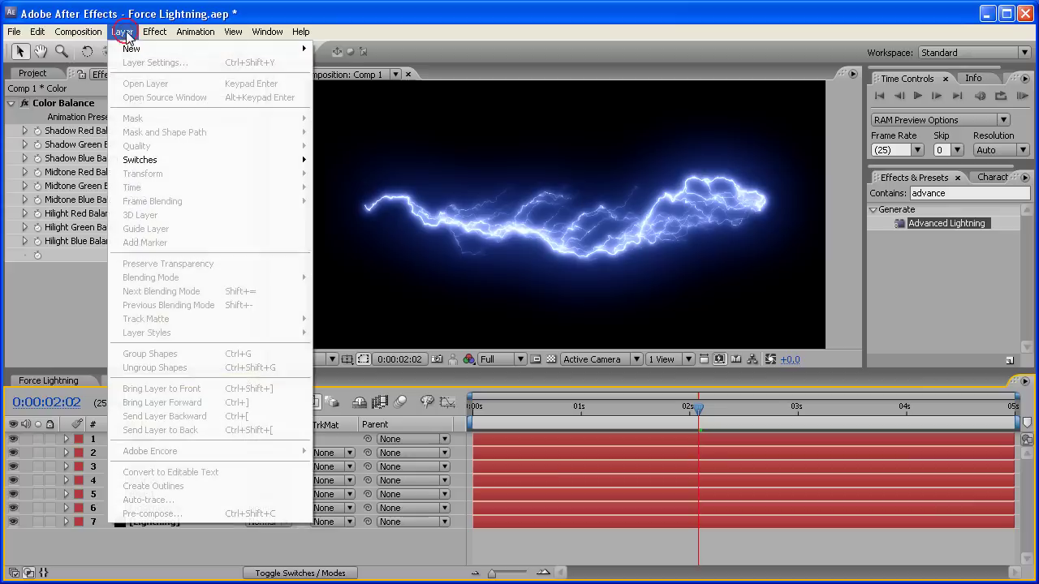
click(134, 545)
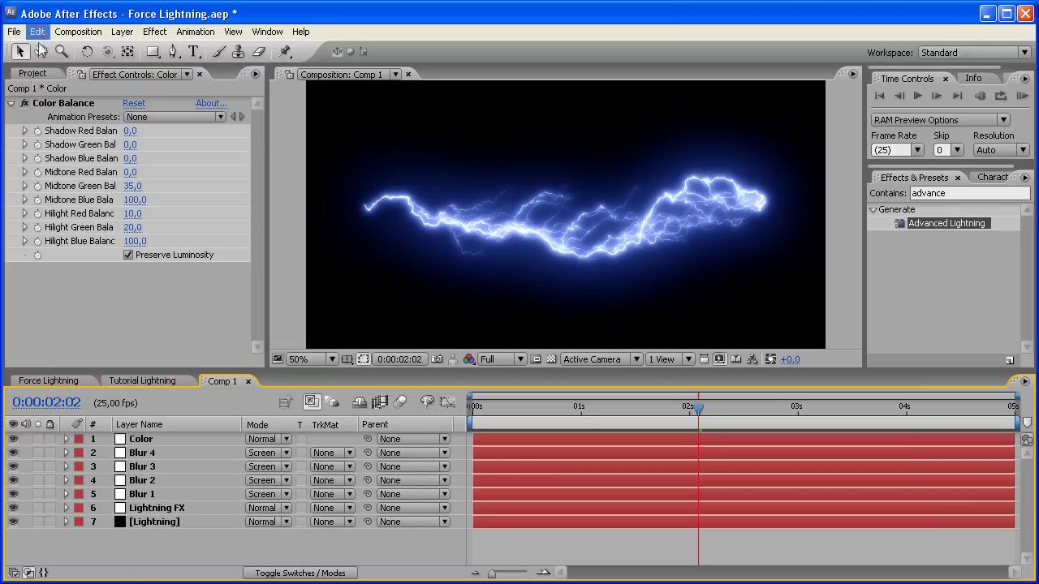
click(122, 32)
click(164, 564)
click(159, 521)
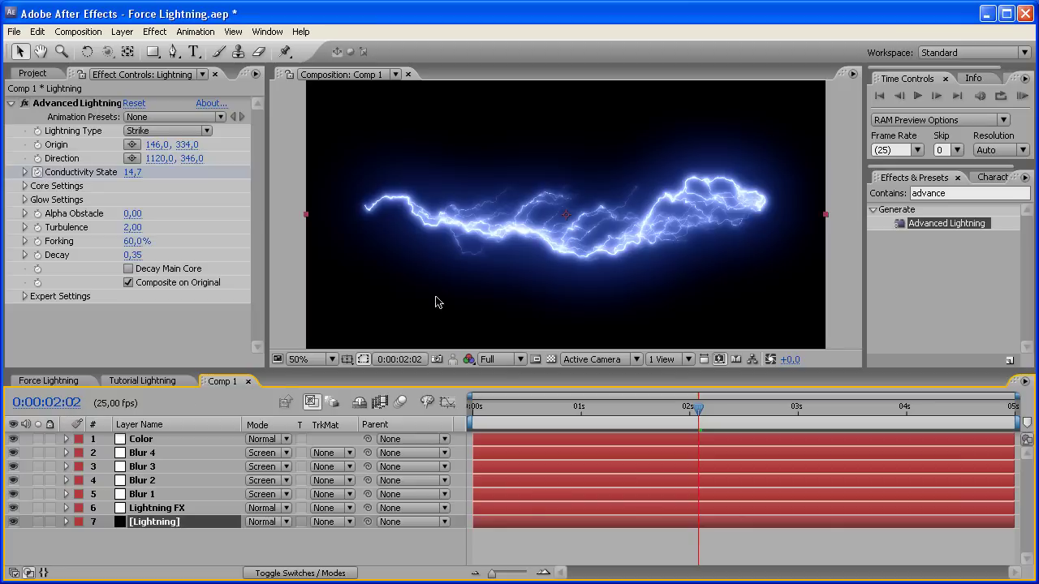
Review Advanced Lightning's origin and direction points, then show Blur 1's Fast Blur settings.
click(32, 73)
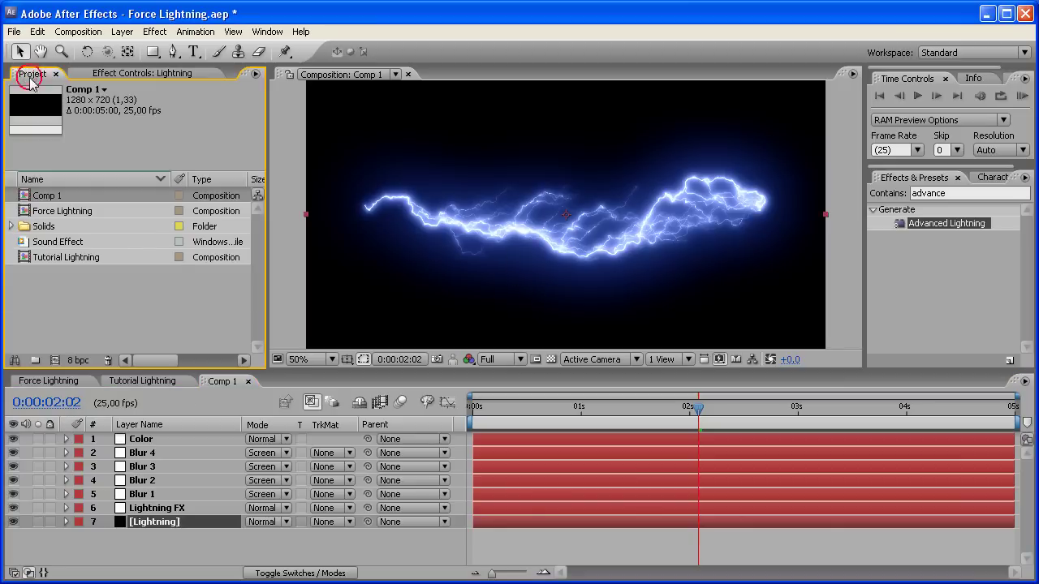
click(84, 273)
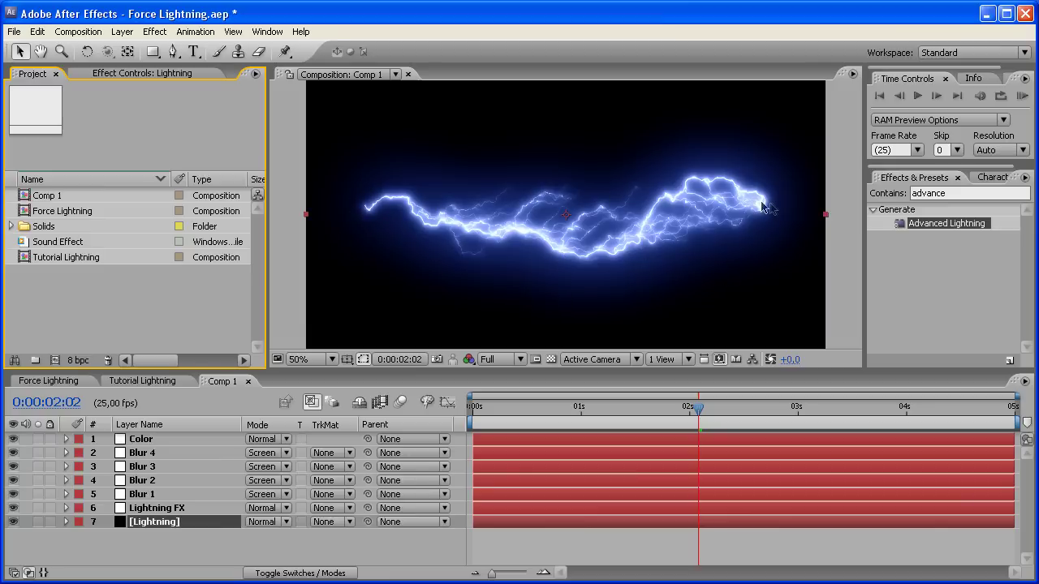
click(170, 526)
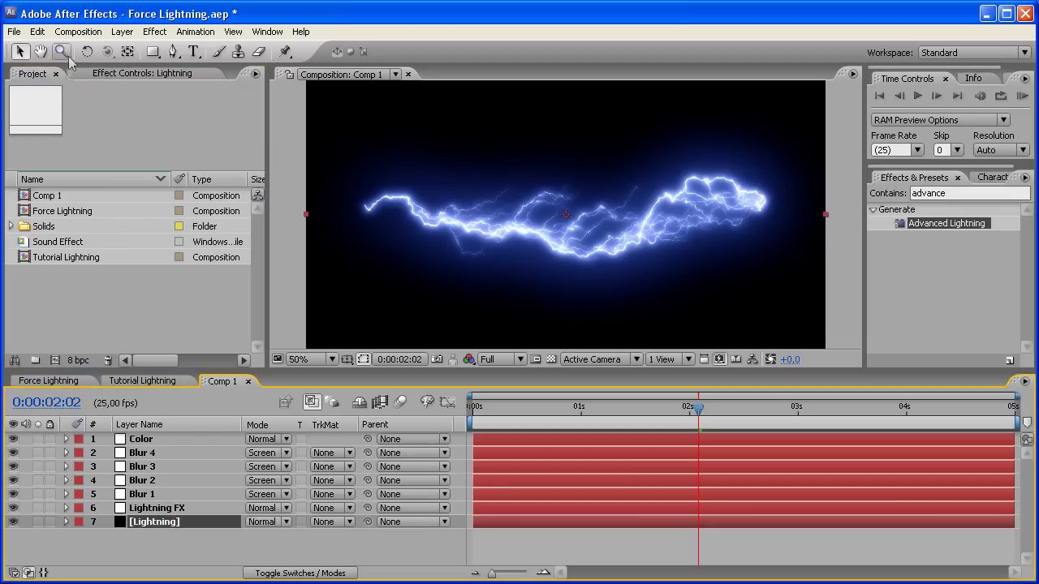
click(106, 73)
click(82, 103)
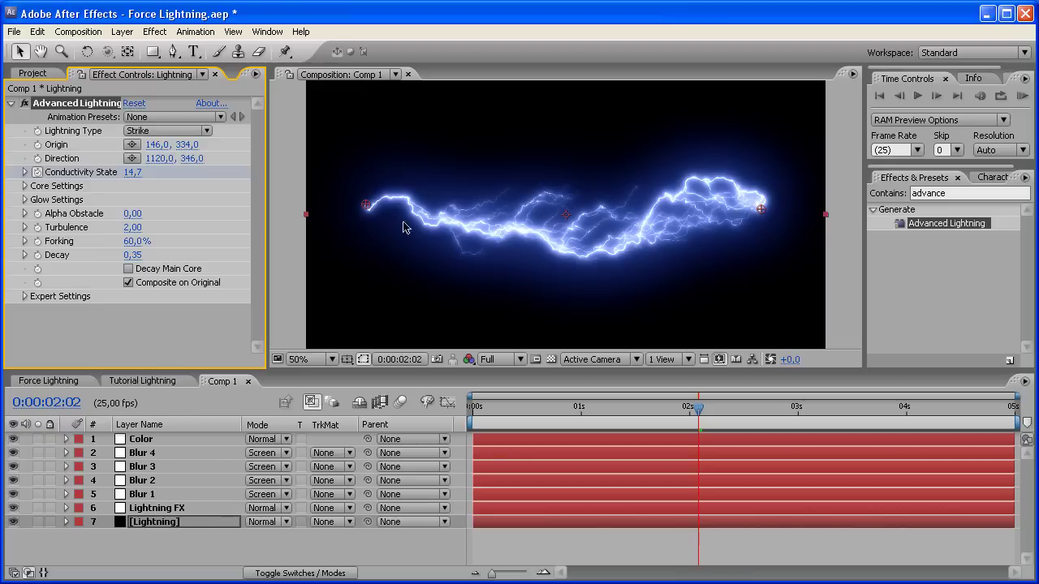
click(185, 494)
Select the Color layer, compare against the finished Force Lightning comp, then return to Comp 1.
click(187, 439)
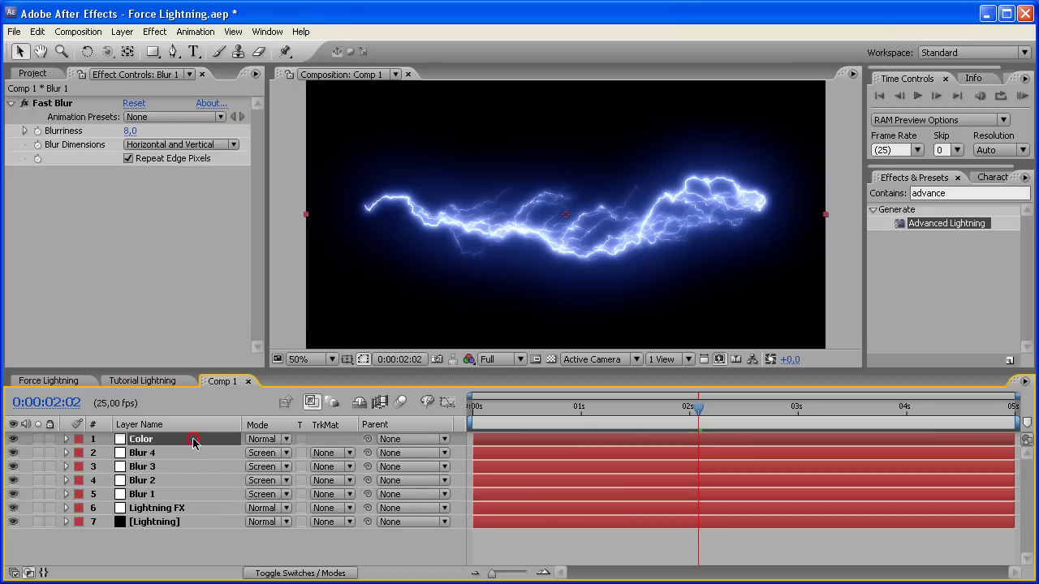
click(69, 381)
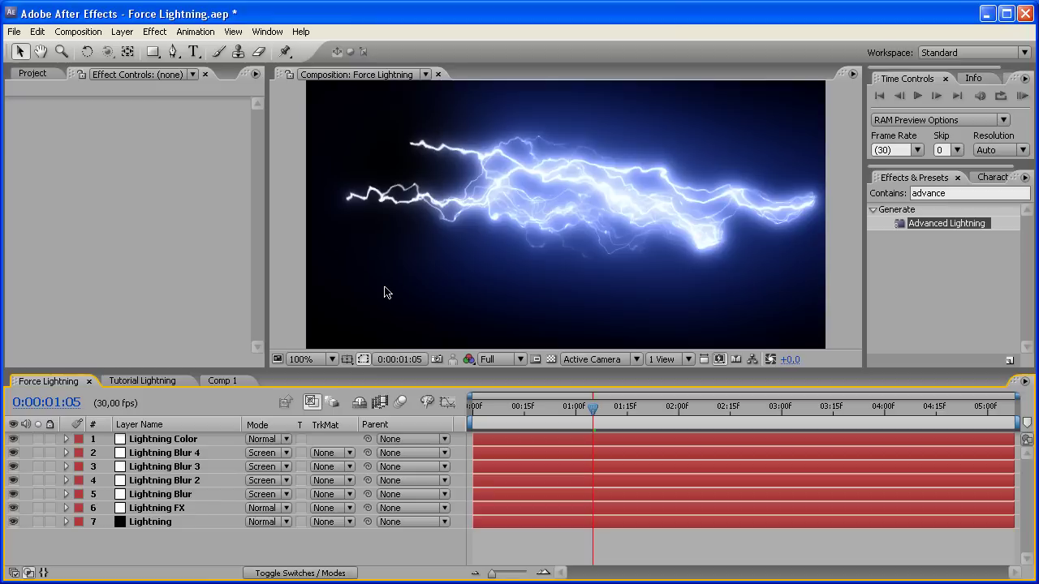
click(228, 384)
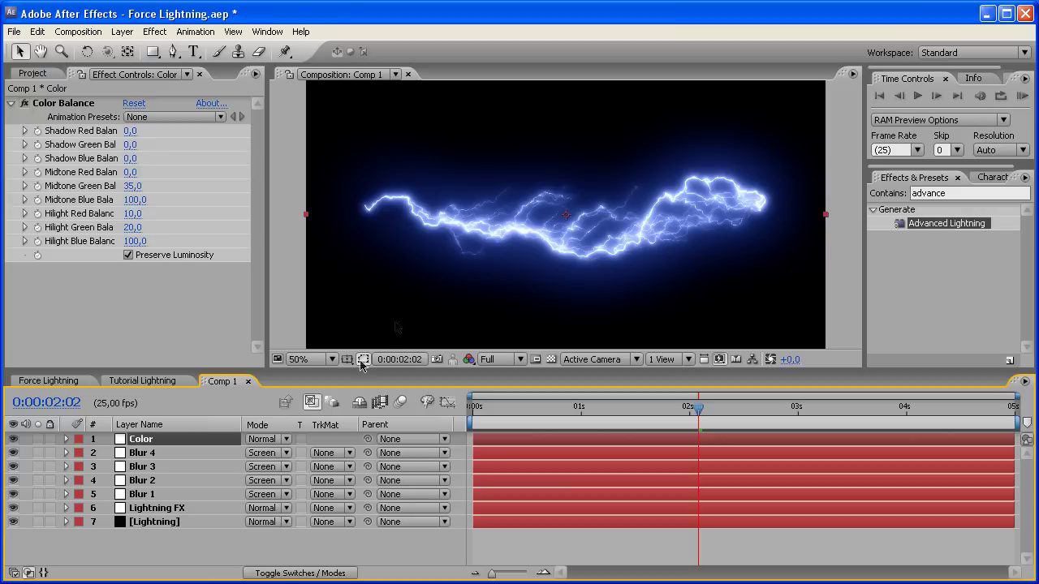
click(366, 555)
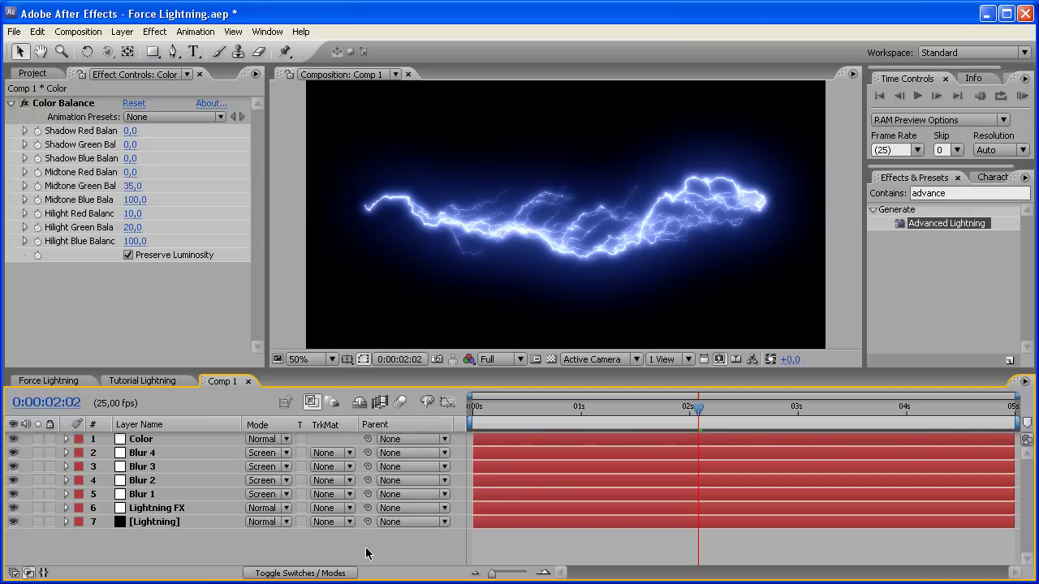